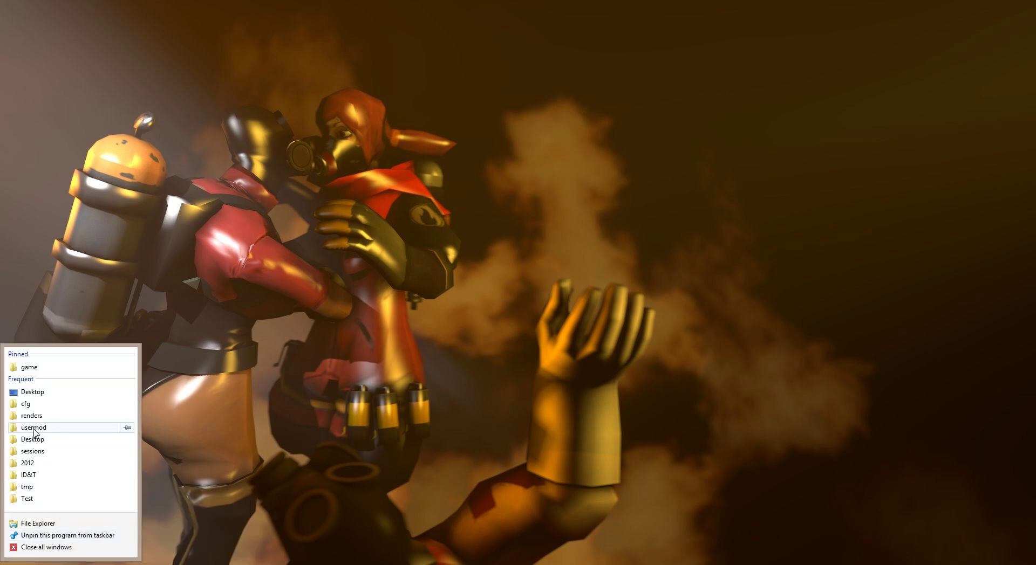
- Go from the usermod folder to the SourceFilmmaker game\tf\materials\models folder
{"action": "left_click", "coordinate": [34, 428]}
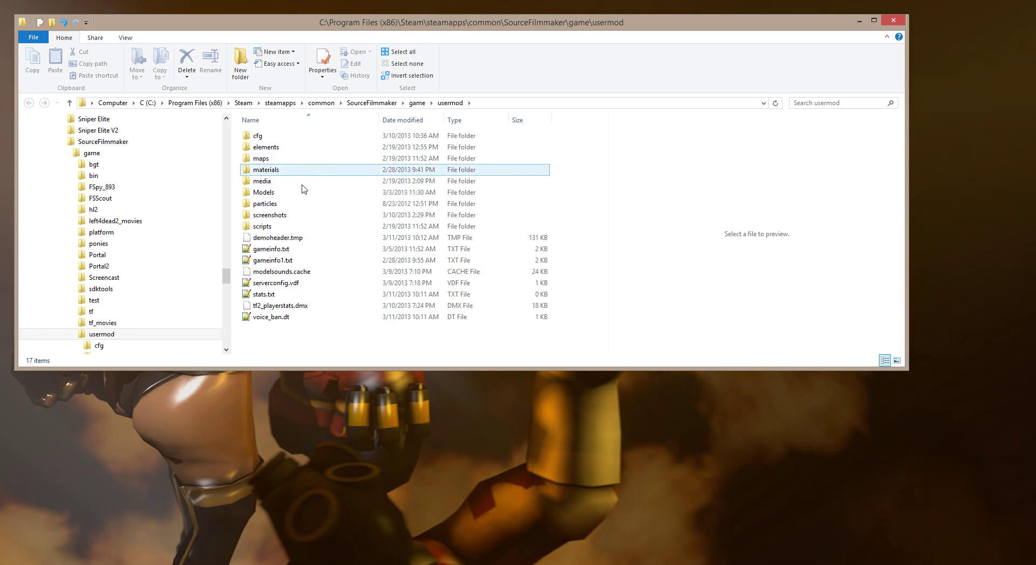
{"action": "left_click", "coordinate": [89, 313]}
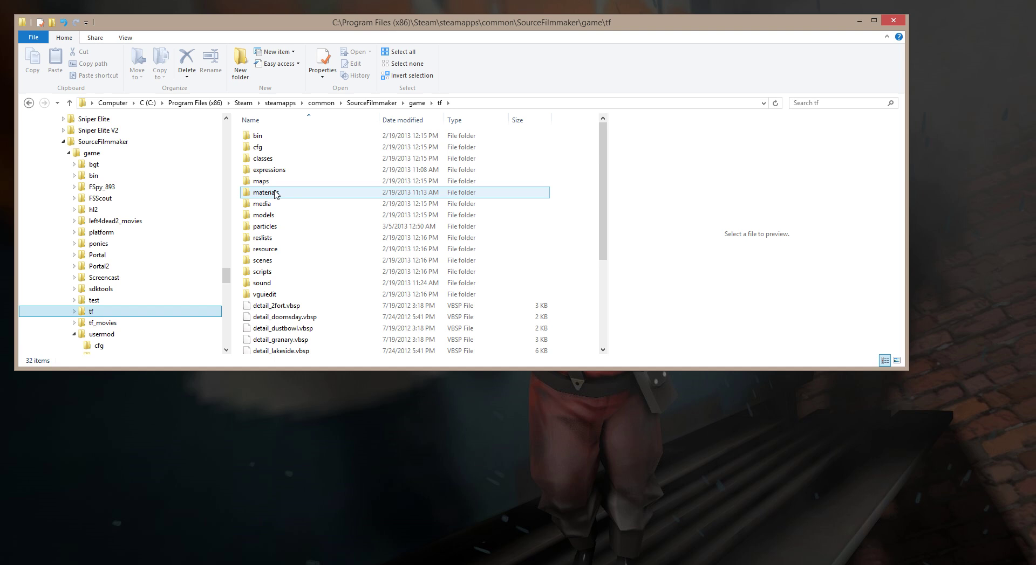
{"action": "double_click", "coordinate": [275, 191]}
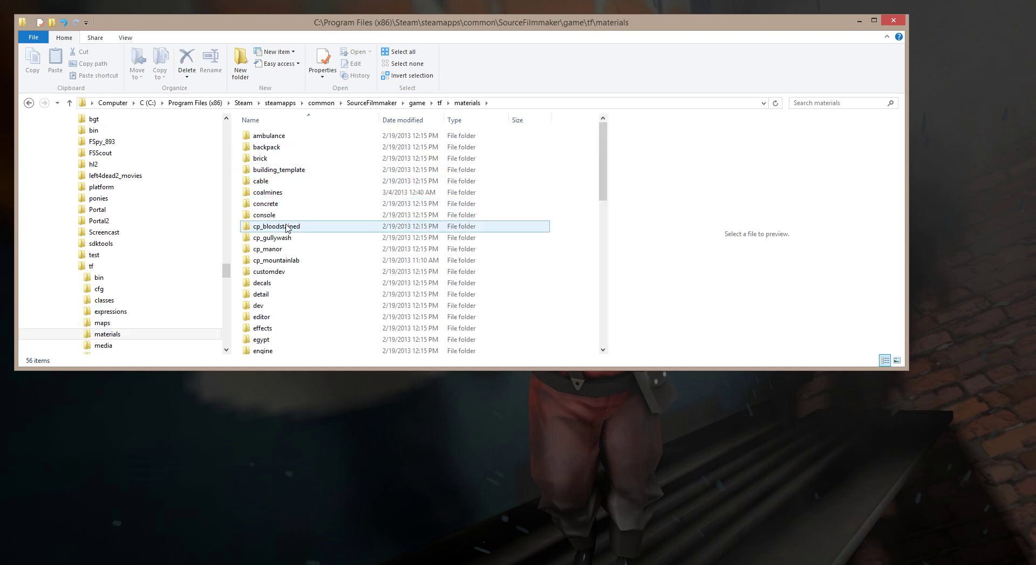
{"action": "scroll", "coordinate": [286, 227], "scroll_direction": "down", "scroll_amount": 4}
{"action": "scroll", "coordinate": [283, 241], "scroll_direction": "down", "scroll_amount": 2}
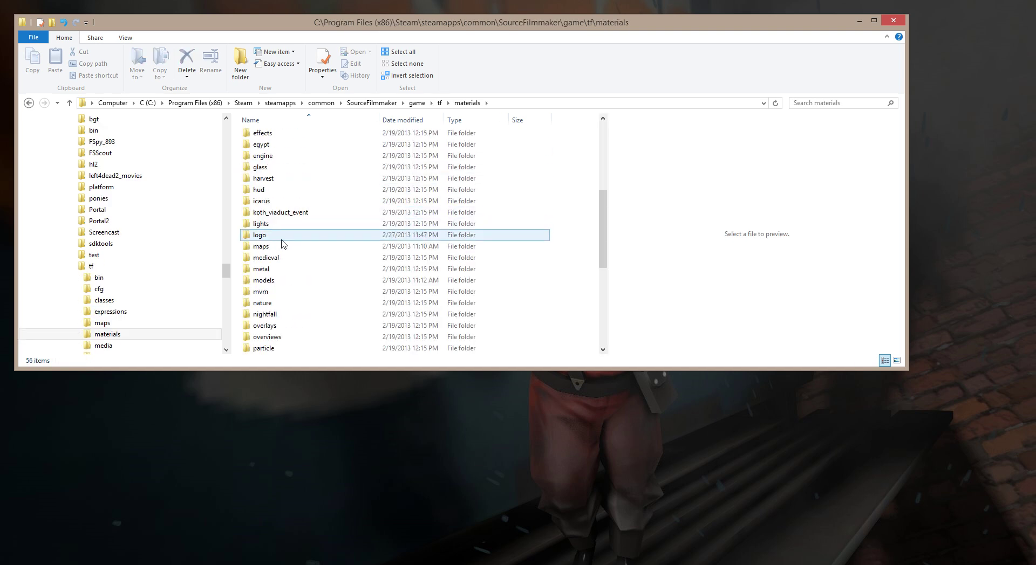
{"action": "double_click", "coordinate": [274, 284]}
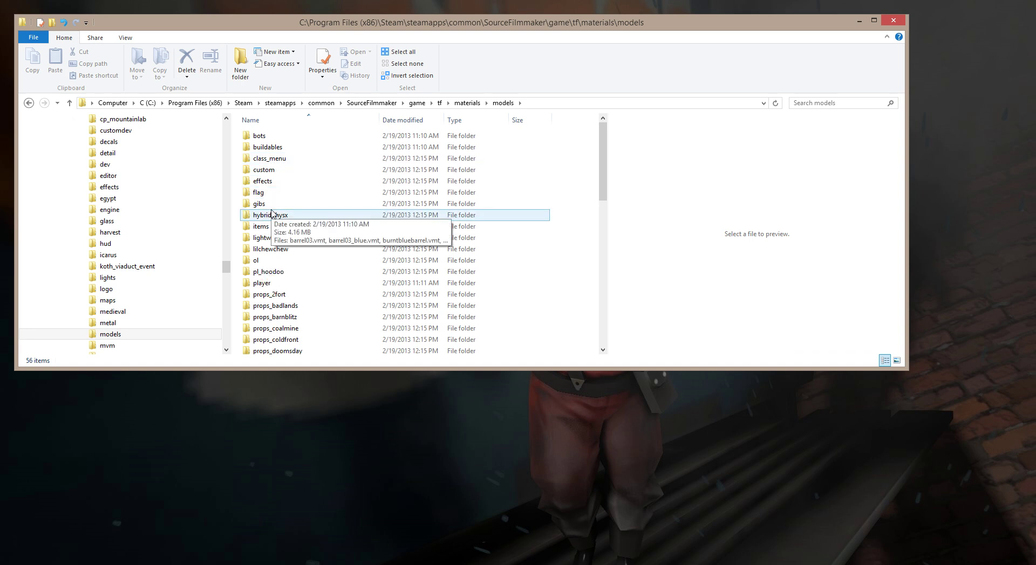
- Open the player\items\scout subfolder of the tf materials models folder
{"action": "scroll", "coordinate": [271, 214], "scroll_direction": "down", "scroll_amount": 3}
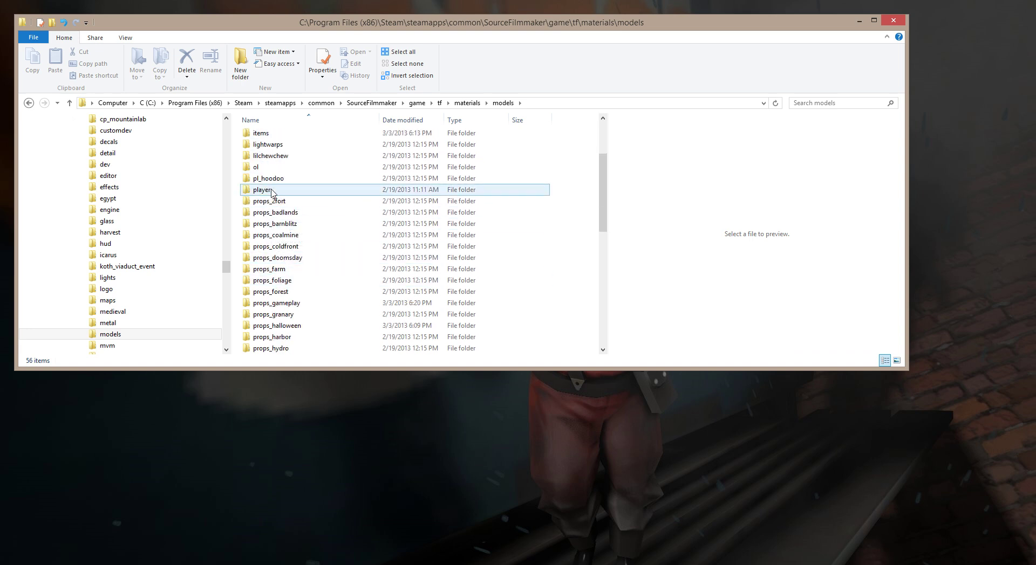
{"action": "double_click", "coordinate": [271, 191]}
{"action": "left_click", "coordinate": [267, 172]}
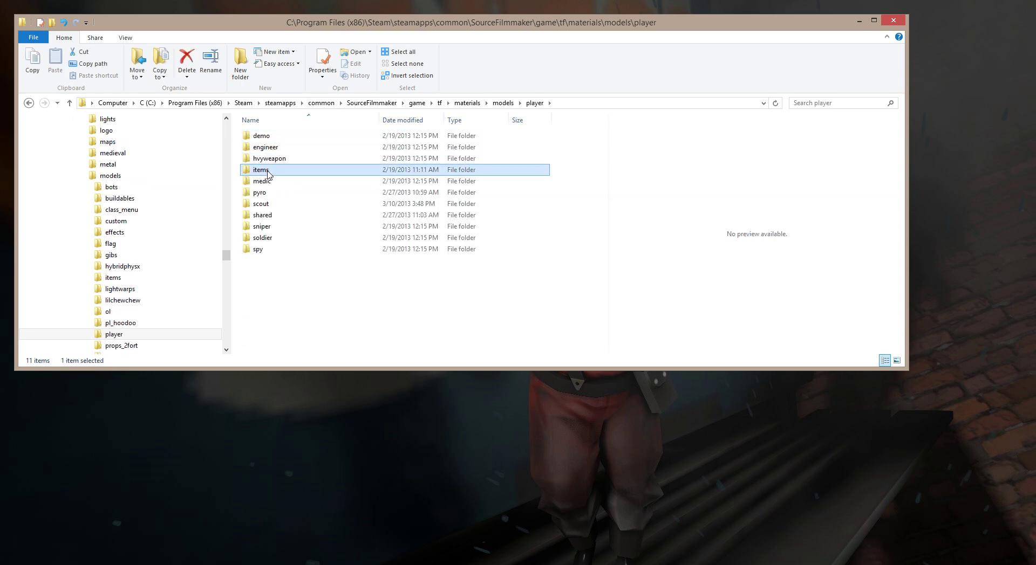
{"action": "double_click", "coordinate": [267, 172]}
{"action": "left_click", "coordinate": [264, 229]}
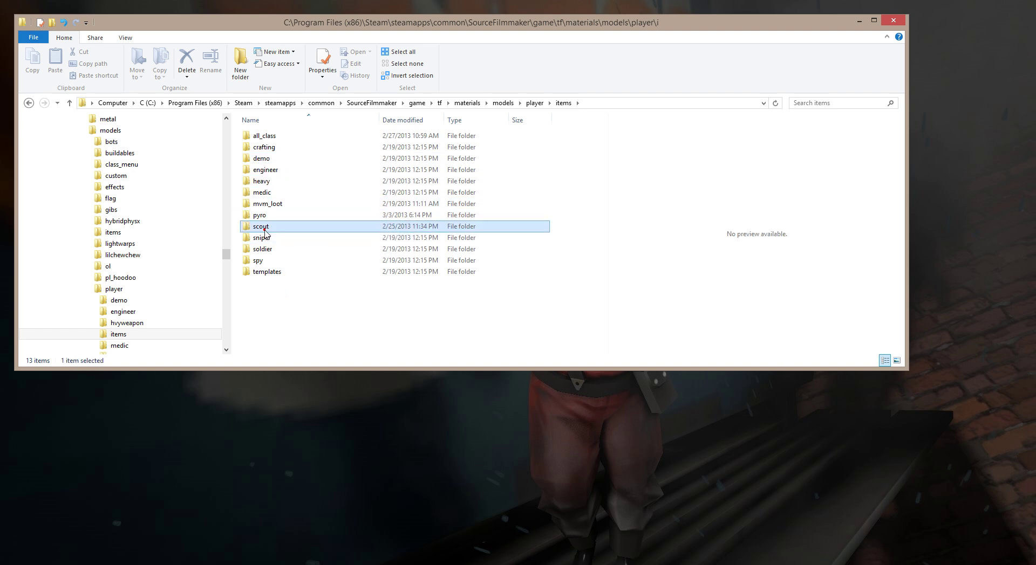
{"action": "double_click", "coordinate": [265, 229]}
- Find mnc_mascot_all.vmt among the scout item materials and copy it to the desktop
{"action": "scroll", "coordinate": [359, 232], "scroll_direction": "down", "scroll_amount": 10}
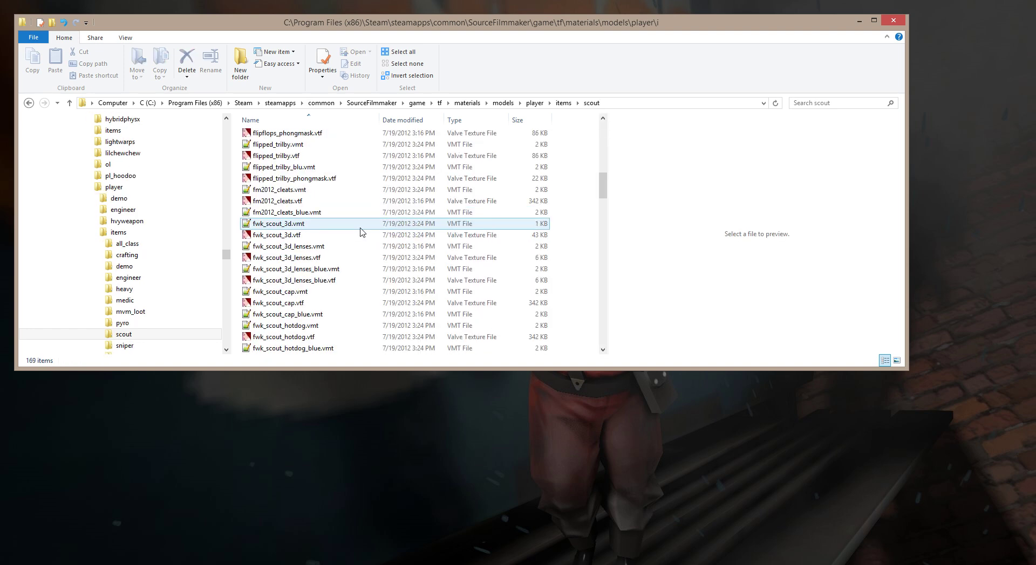
{"action": "scroll", "coordinate": [360, 232], "scroll_direction": "down", "scroll_amount": 20}
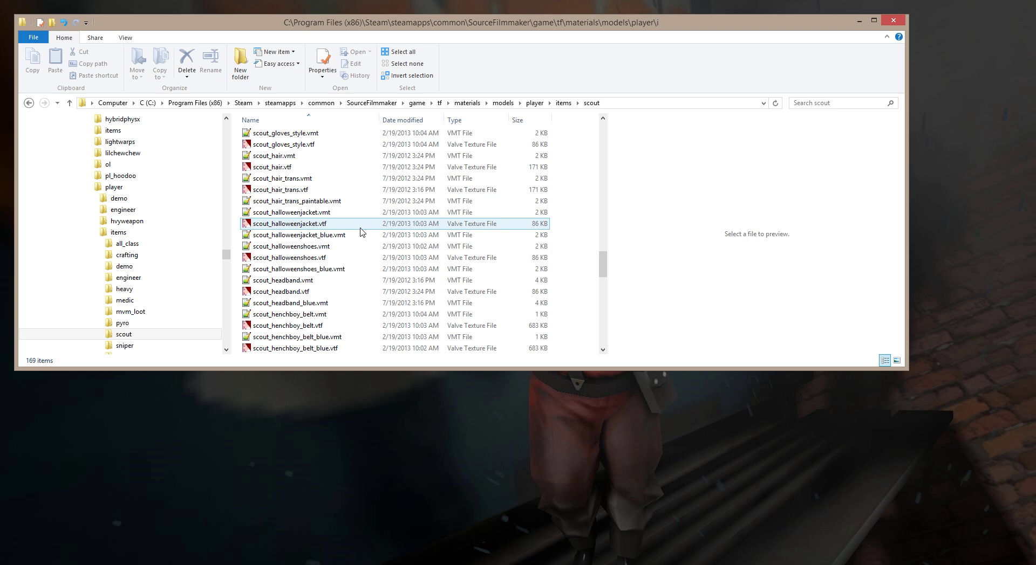
{"action": "scroll", "coordinate": [360, 232], "scroll_direction": "down", "scroll_amount": 10}
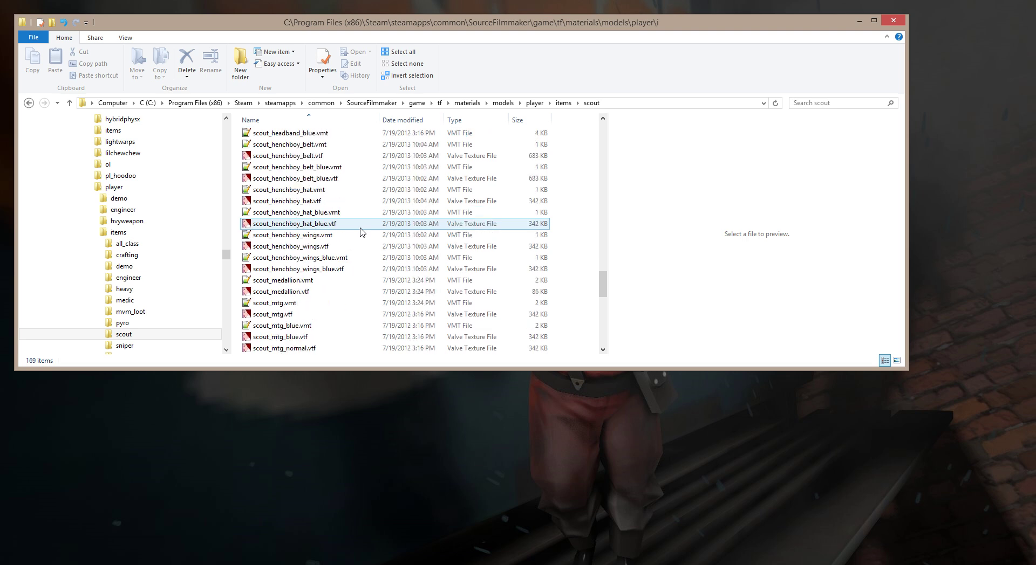
{"action": "scroll", "coordinate": [361, 232], "scroll_direction": "up", "scroll_amount": 15}
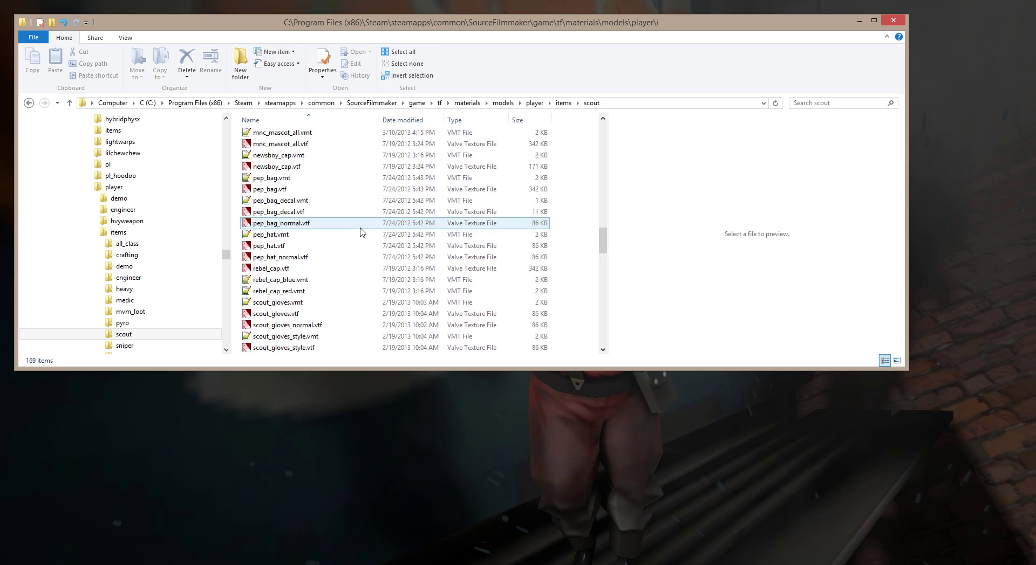
{"action": "scroll", "coordinate": [361, 232], "scroll_direction": "up", "scroll_amount": 2}
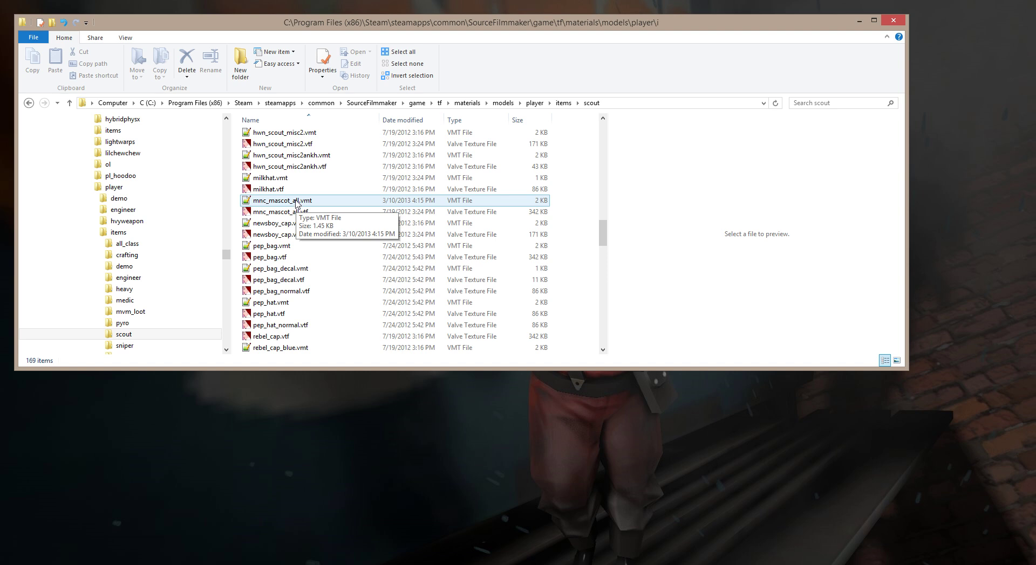
{"action": "left_click_drag", "start_coordinate": [295, 204], "coordinate": [366, 460]}
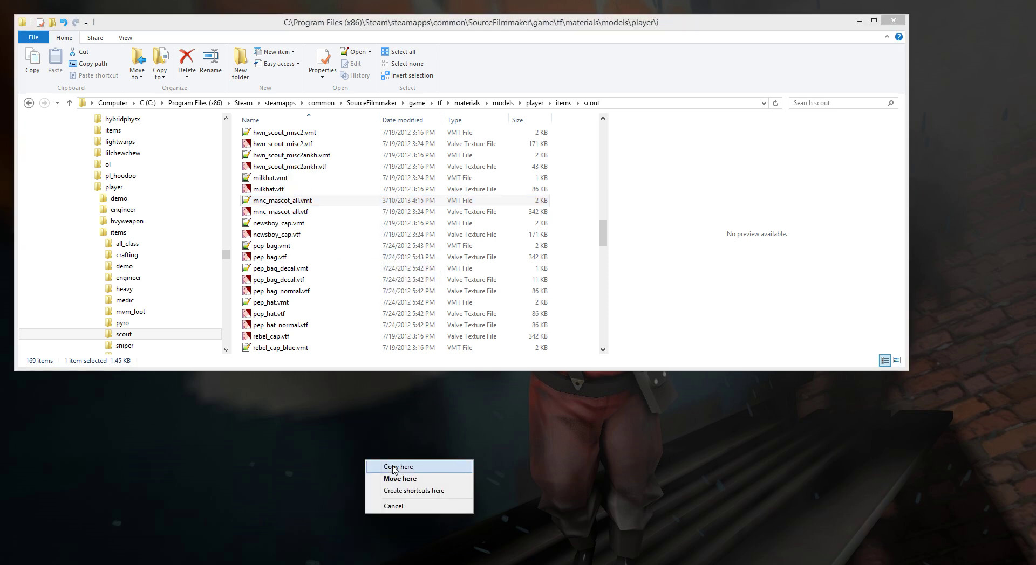
{"action": "left_click", "coordinate": [412, 468]}
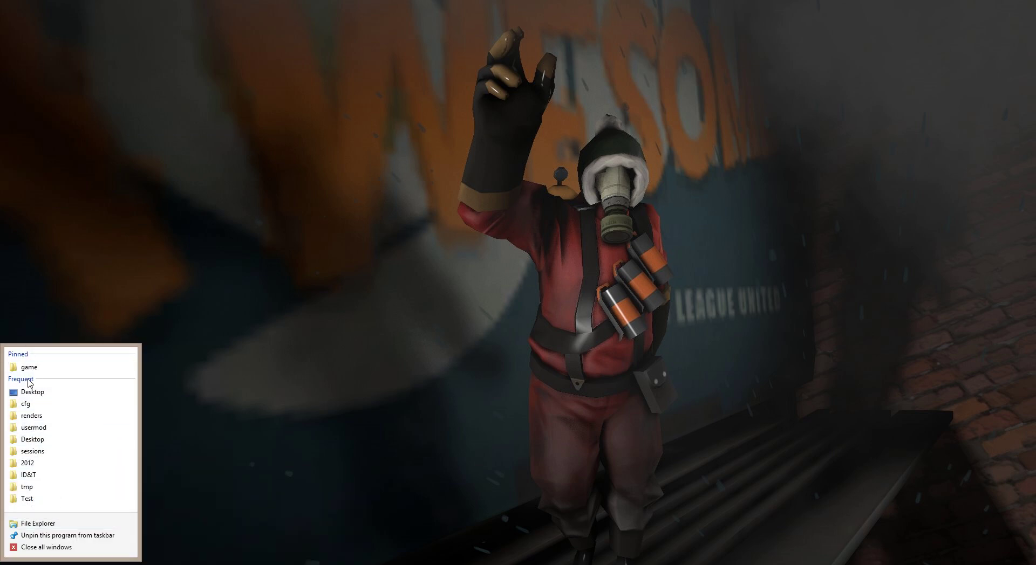
- Open the Desktop folder in a new File Explorer window and sort its files by type
{"action": "left_click", "coordinate": [35, 523]}
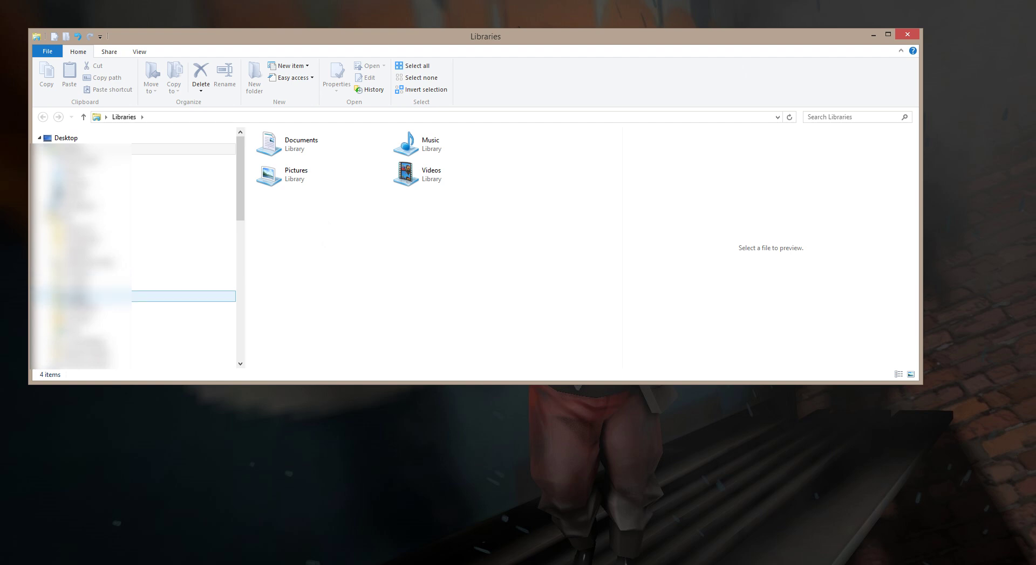
{"action": "left_click", "coordinate": [81, 296]}
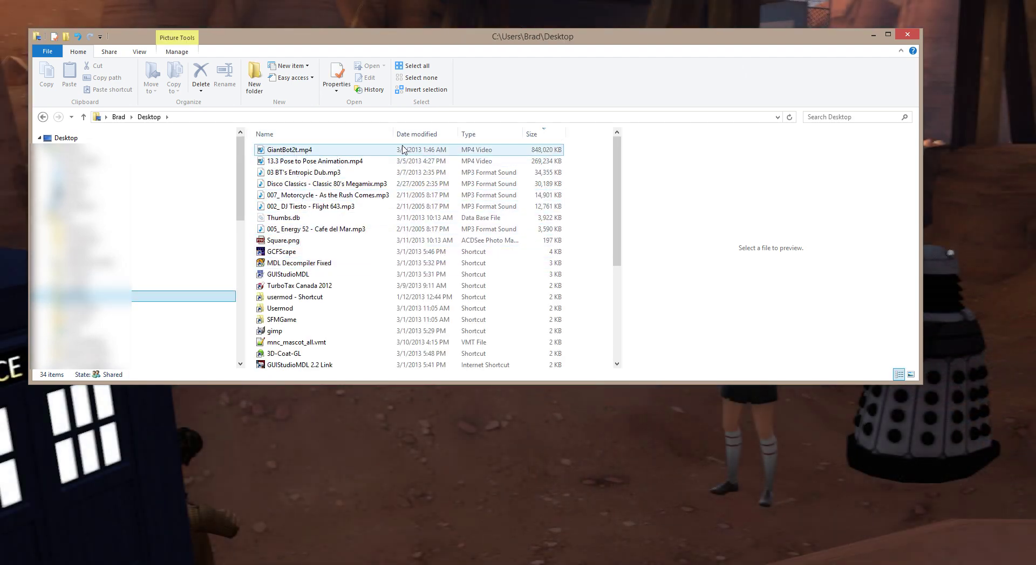
{"action": "left_click", "coordinate": [492, 141]}
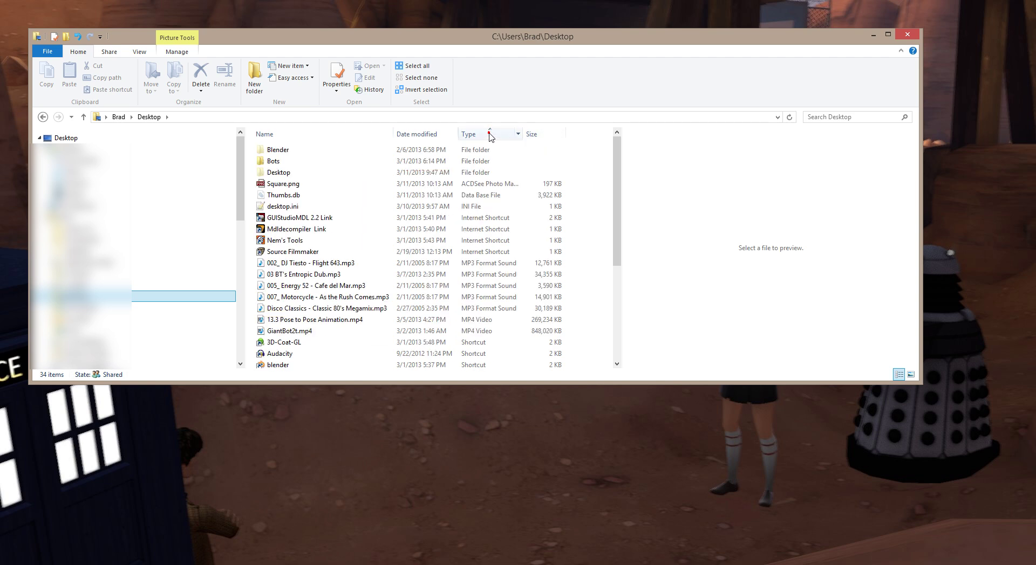
{"action": "left_click_drag", "start_coordinate": [616, 178], "coordinate": [616, 342]}
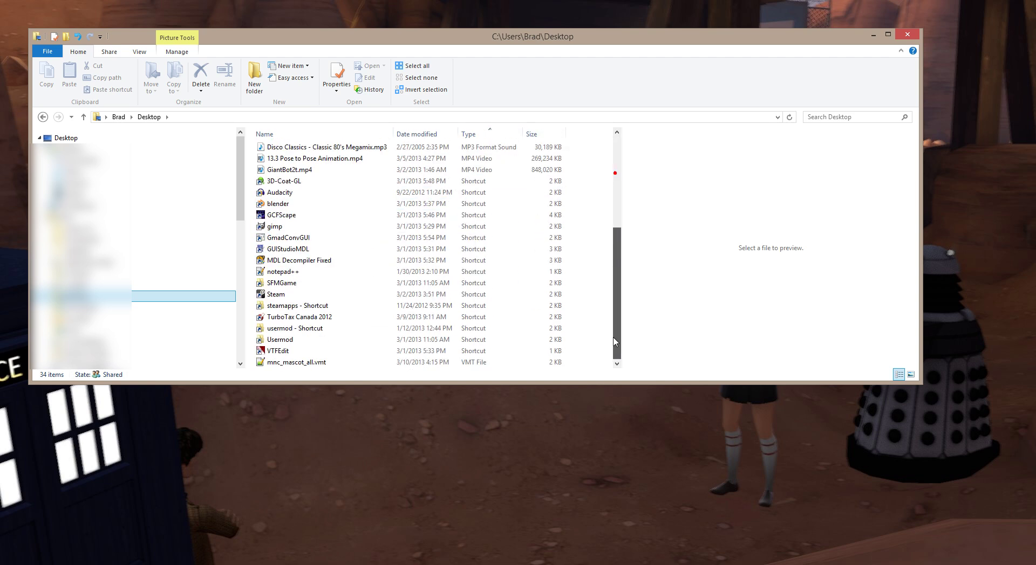
- Open the copied mnc_mascot_all.vmt in Notepad++ and move its window over the folder's file list
{"action": "left_click", "coordinate": [306, 363]}
{"action": "double_click", "coordinate": [311, 366]}
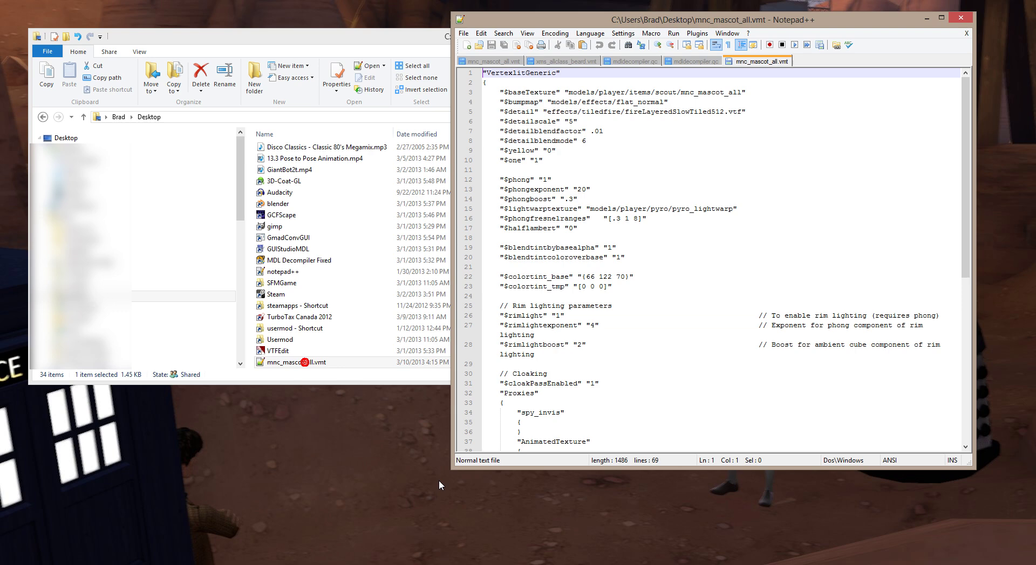
{"action": "left_click", "coordinate": [670, 20]}
{"action": "left_click_drag", "start_coordinate": [666, 23], "coordinate": [252, 25]}
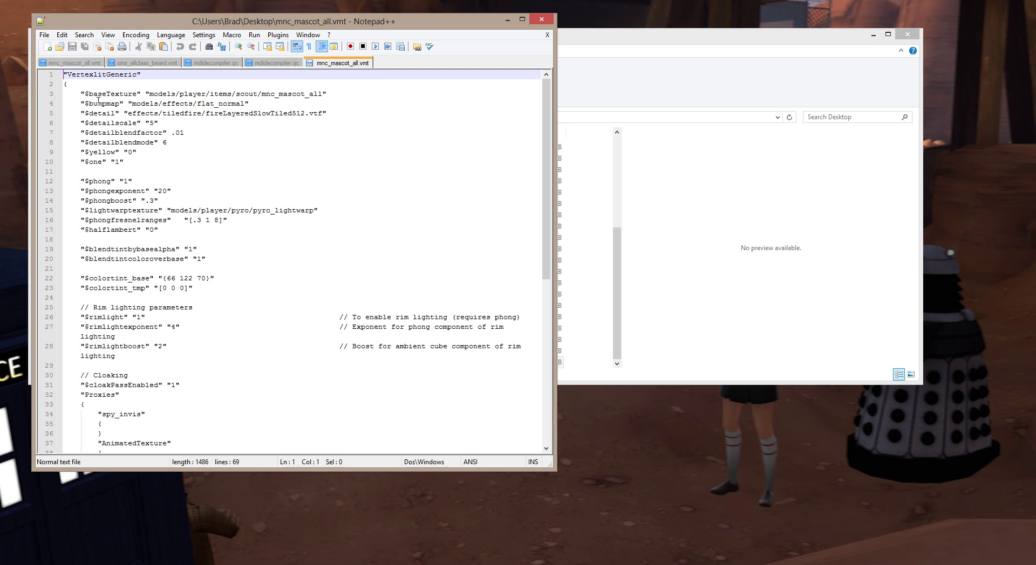
- Set the $colortint_base value in mnc_mascot_all.vmt to {50 205 50}
{"action": "scroll", "coordinate": [98, 100], "scroll_direction": "down", "scroll_amount": 2}
{"action": "scroll", "coordinate": [99, 100], "scroll_direction": "down", "scroll_amount": 1}
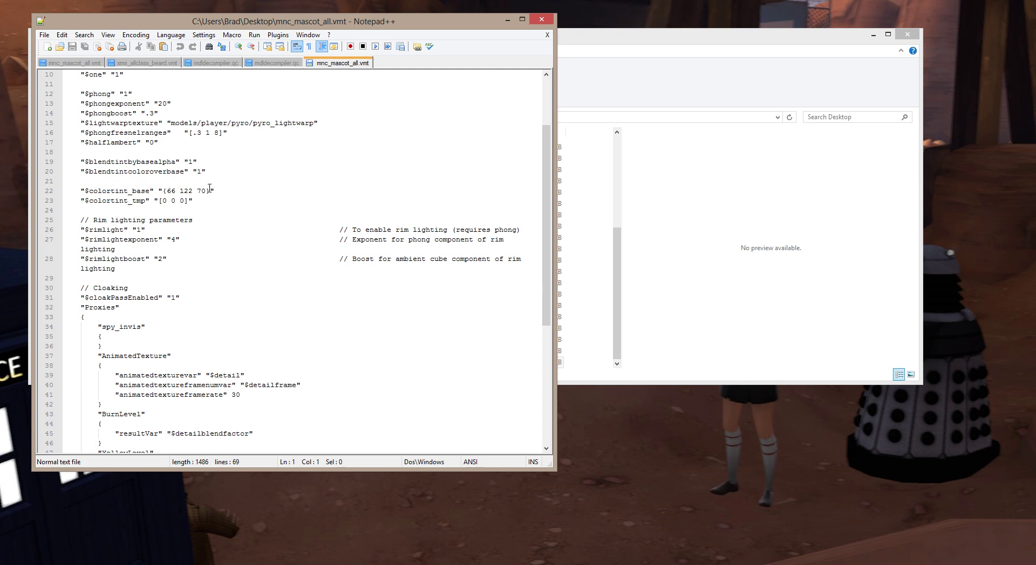
{"action": "double_click", "coordinate": [168, 191]}
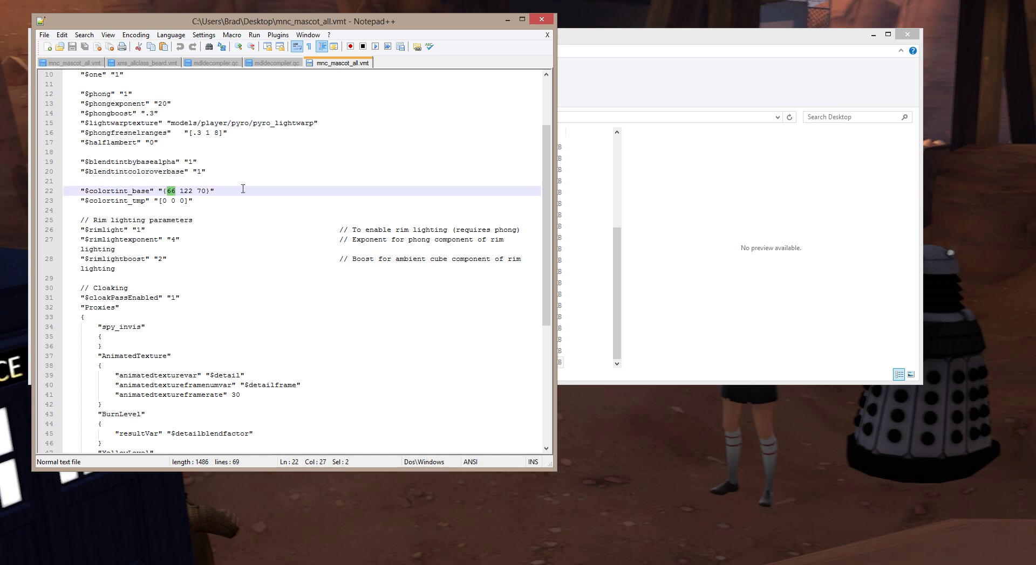
{"action": "type", "text": "70"}
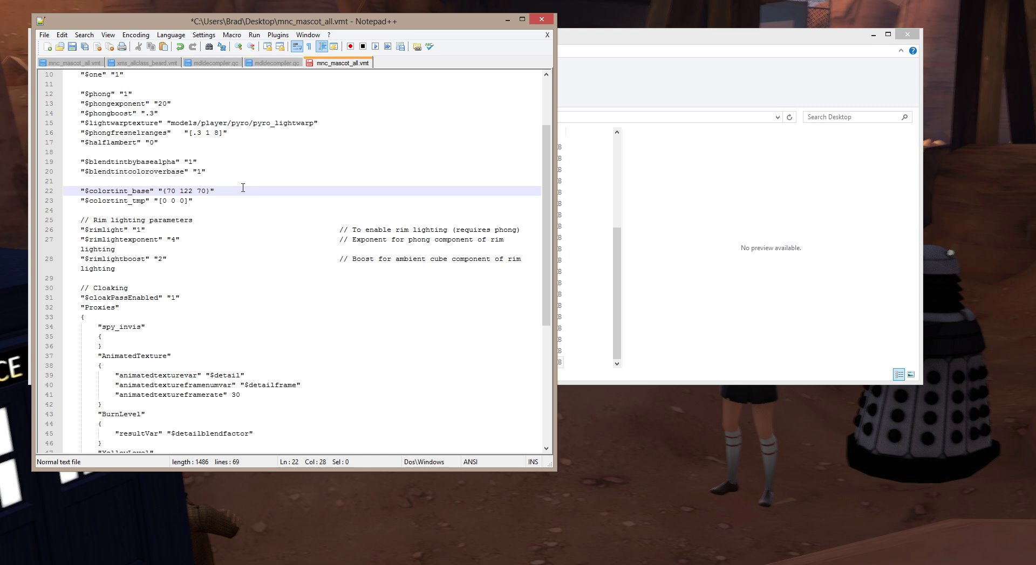
{"action": "key", "text": "shift+Right"}
{"action": "key", "text": "shift+Right"}
{"action": "key", "text": "shift+Right"}
{"action": "type", "text": "205"}
{"action": "key", "text": "shift+Right"}
{"action": "key", "text": "shift+Right"}
{"action": "type", "text": "50"}
{"action": "key", "text": "shift+Right"}
{"action": "type", "text": "50"}
- Start saving the edited material to a different location and browse to the recently used usermod folder
{"action": "left_click", "coordinate": [45, 36]}
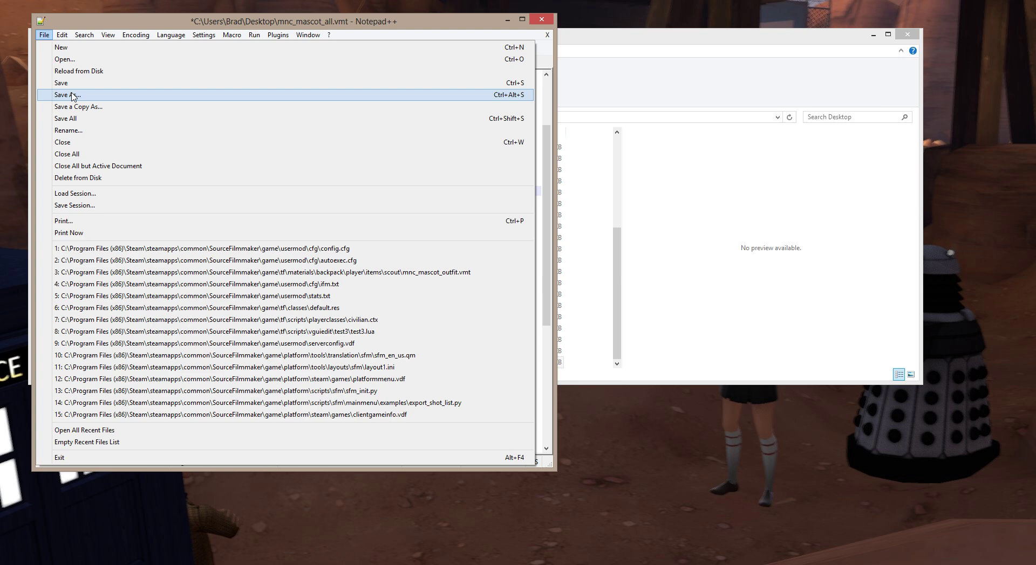
{"action": "left_click", "coordinate": [69, 95]}
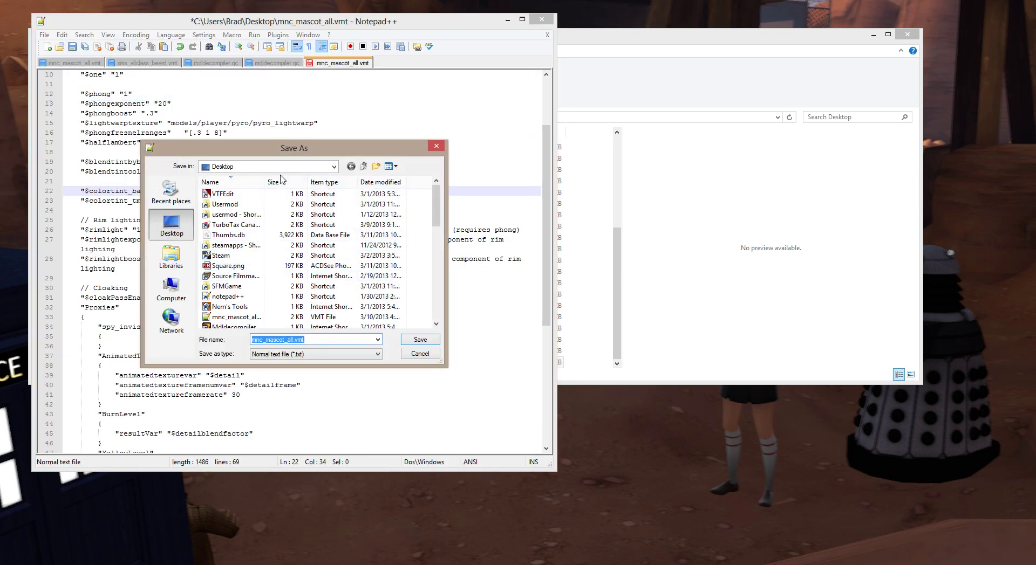
{"action": "left_click", "coordinate": [178, 203]}
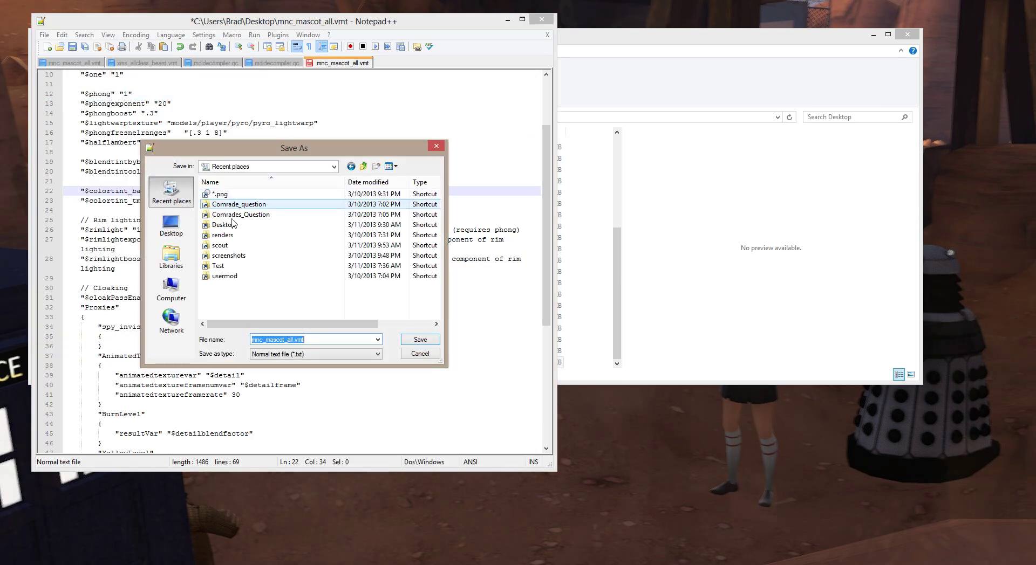
{"action": "left_click", "coordinate": [244, 181]}
{"action": "left_click", "coordinate": [244, 182]}
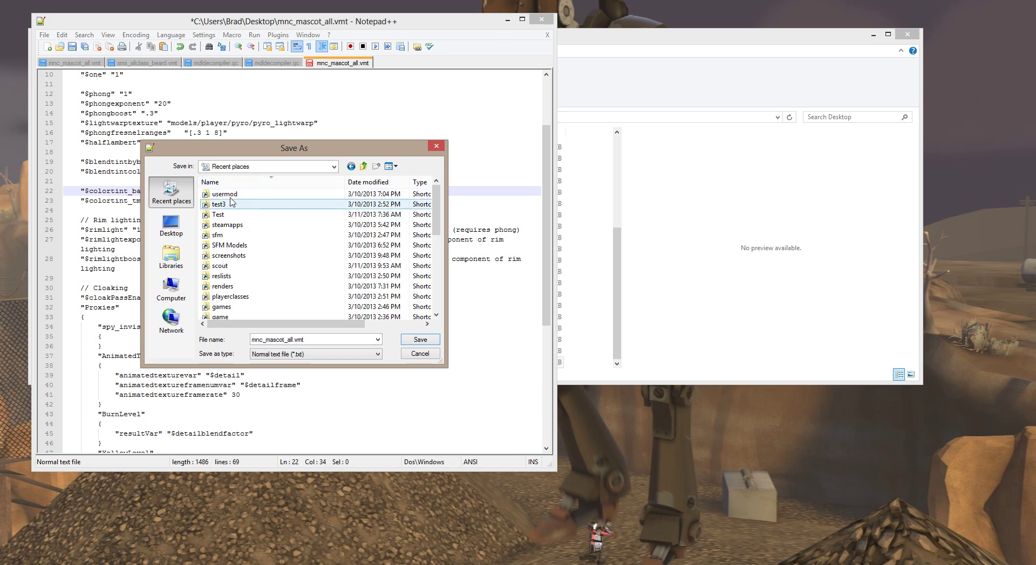
{"action": "left_click", "coordinate": [231, 196]}
{"action": "double_click", "coordinate": [231, 197]}
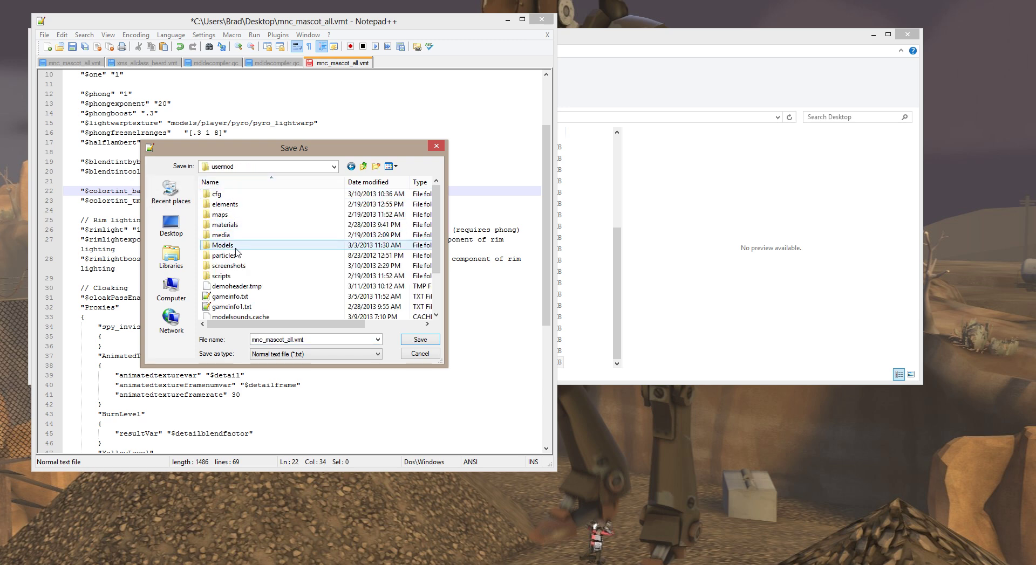
- Save the material as mnc_mascot_all.vmt in usermod's materials\models\Player\Items\Scout folder
{"action": "double_click", "coordinate": [232, 225]}
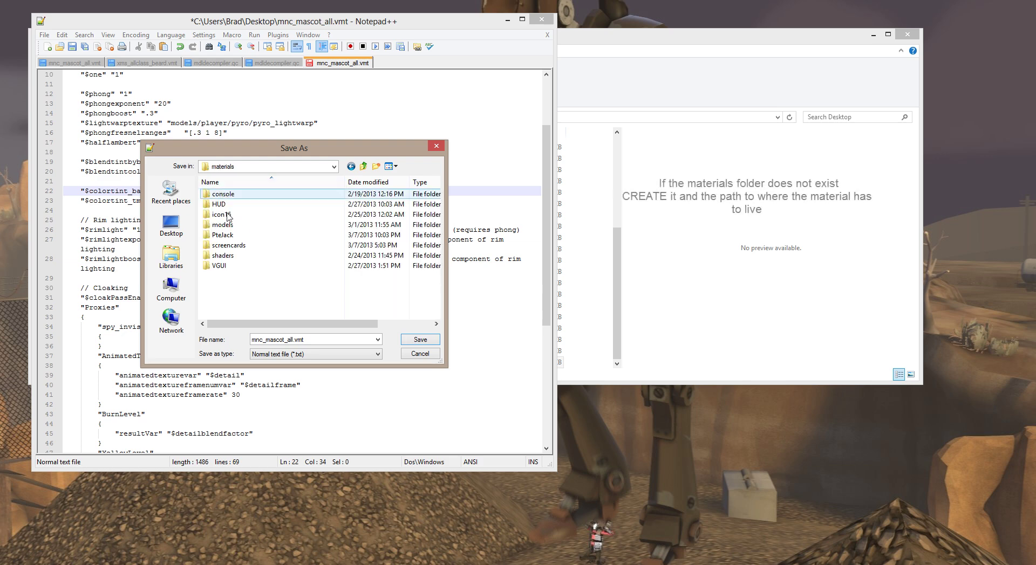
{"action": "double_click", "coordinate": [231, 226]}
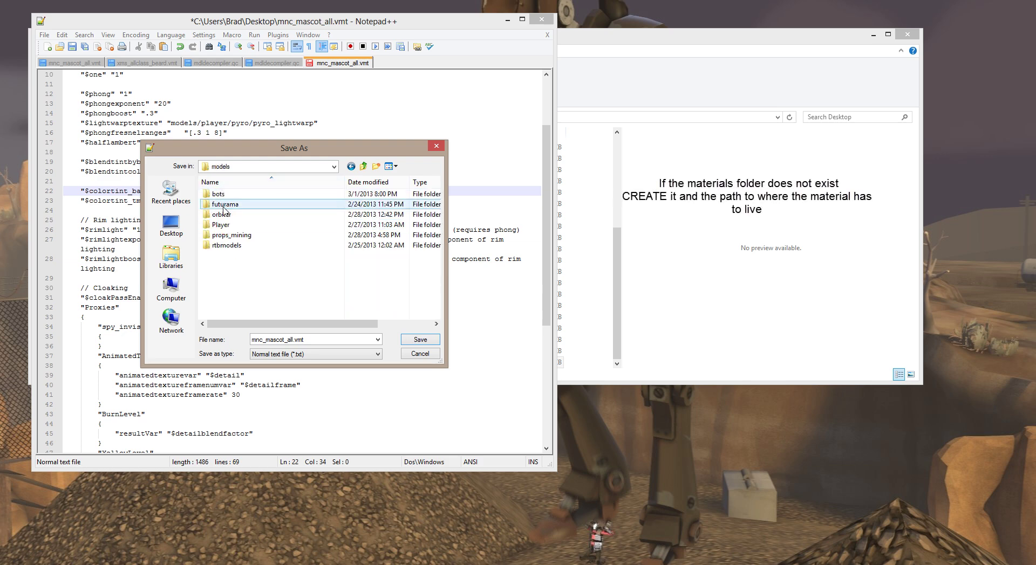
{"action": "double_click", "coordinate": [224, 226]}
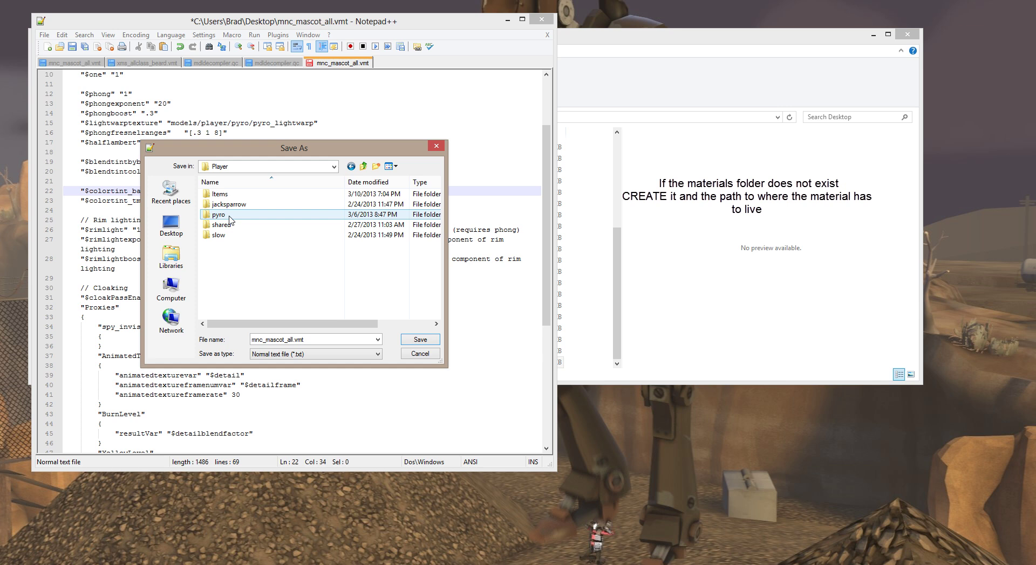
{"action": "double_click", "coordinate": [218, 195]}
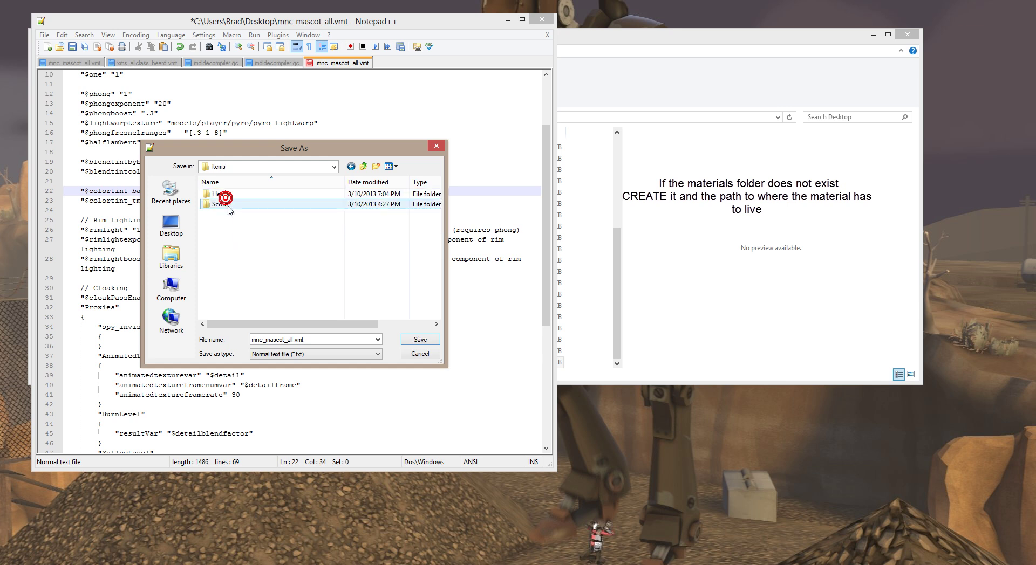
{"action": "double_click", "coordinate": [219, 204]}
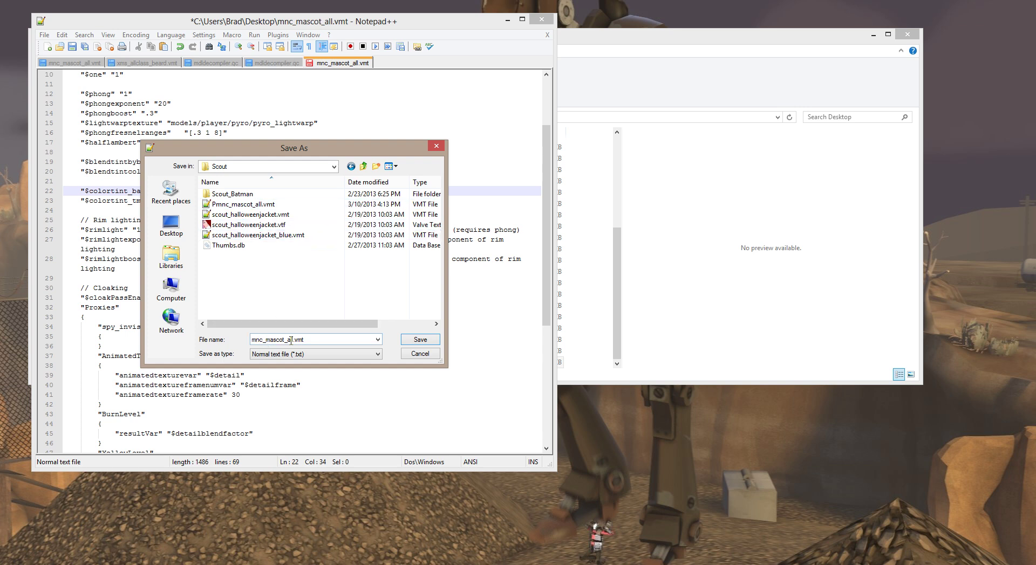
{"action": "left_click", "coordinate": [421, 339]}
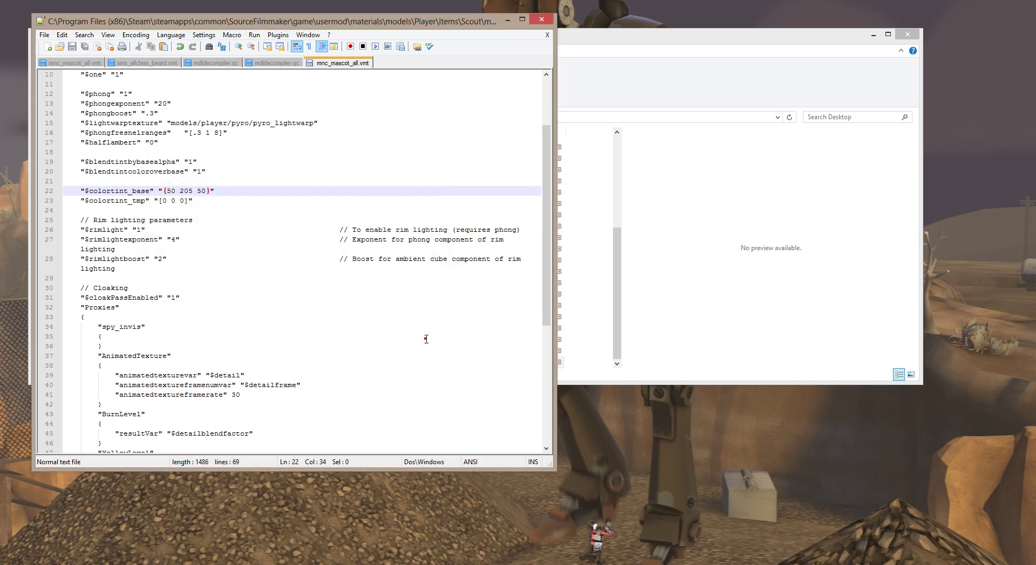
- Close Notepad++ and, in Source Filmmaker, start an animation set for a new model, filtering the models by mnc across All Mods
{"action": "left_click", "coordinate": [542, 21]}
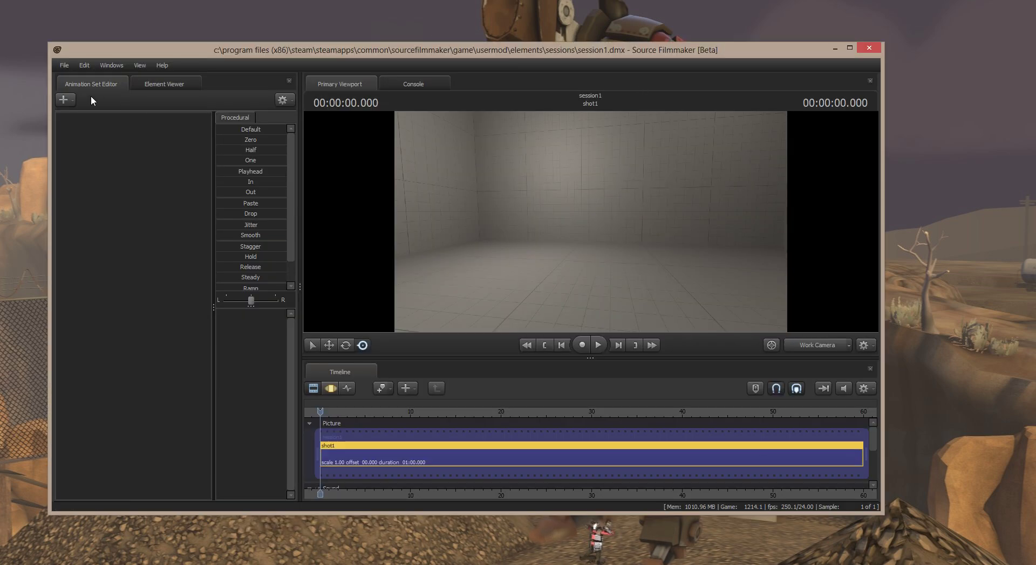
{"action": "left_click", "coordinate": [74, 100]}
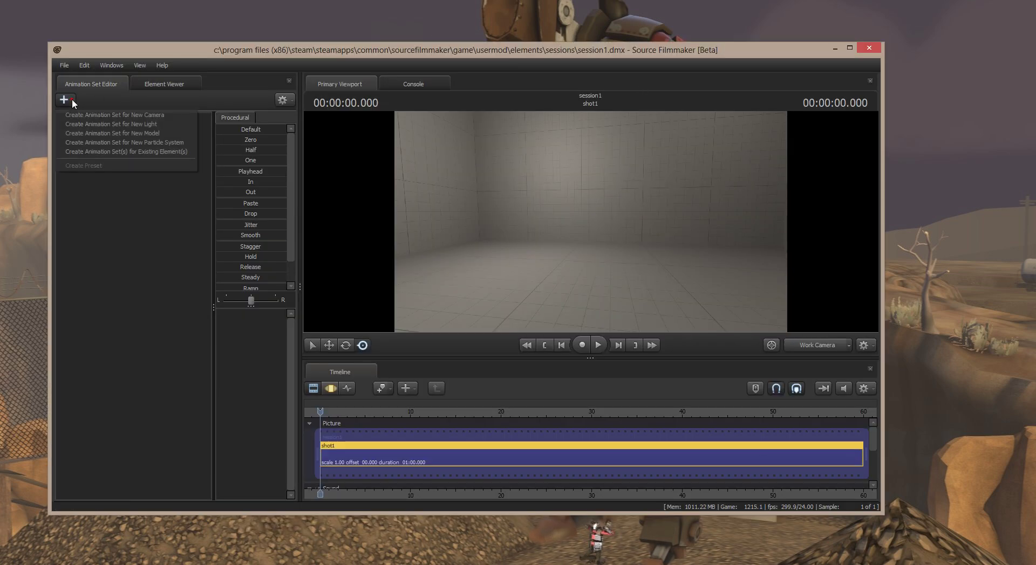
{"action": "left_click", "coordinate": [95, 134]}
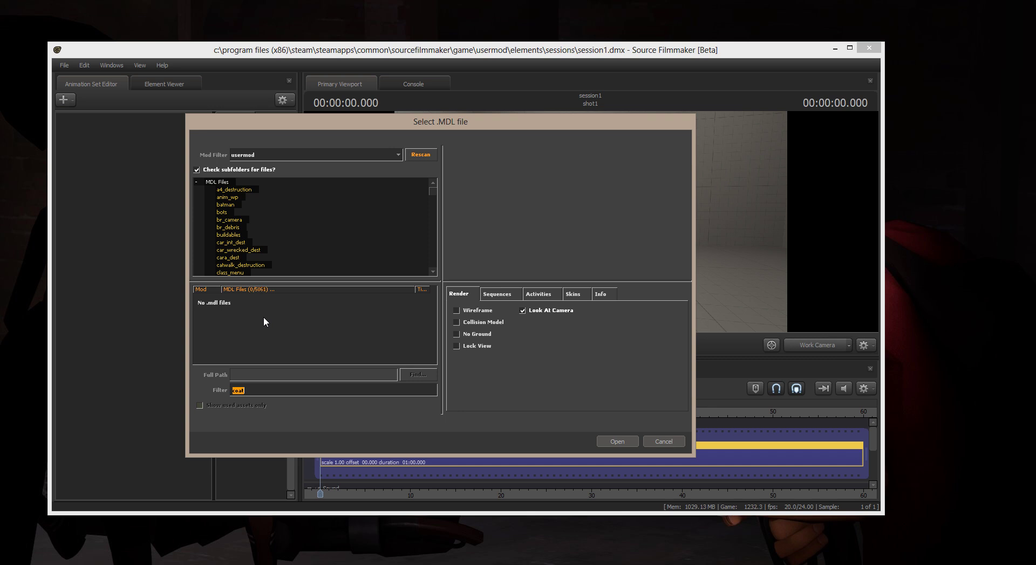
{"action": "type", "text": "mnc"}
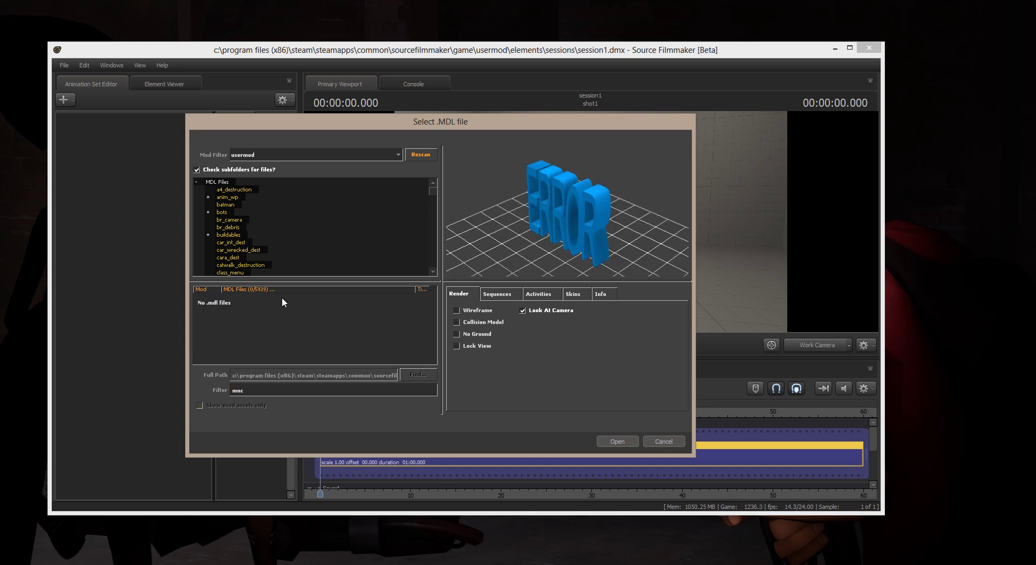
{"action": "left_click", "coordinate": [398, 156]}
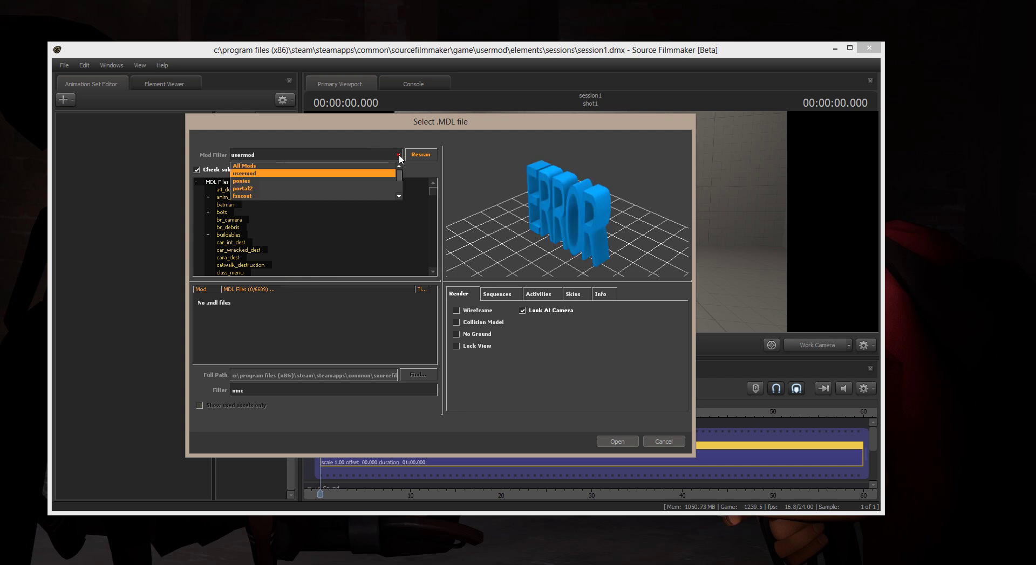
{"action": "left_click", "coordinate": [354, 165]}
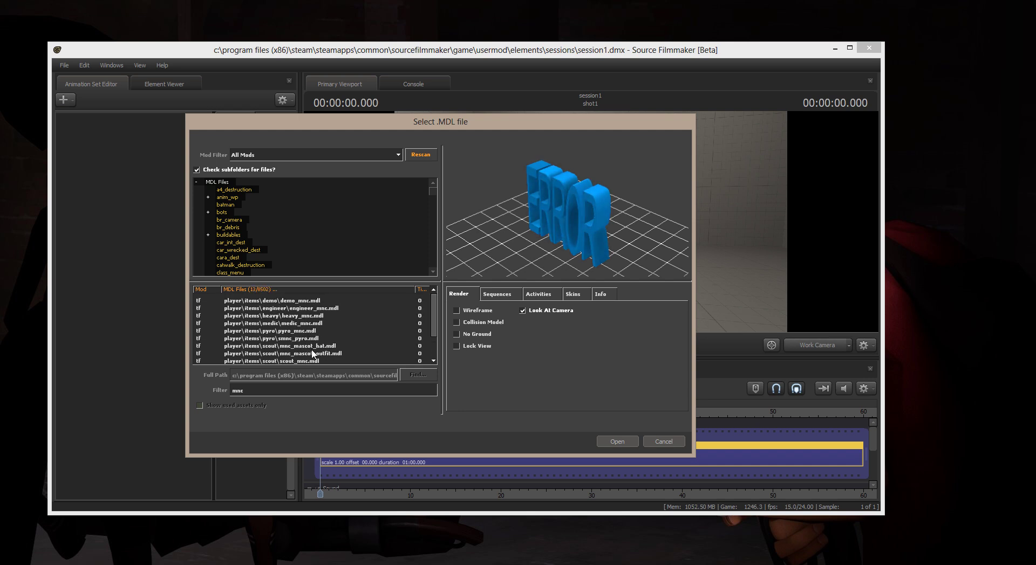
- Create the animation set from the Scout's mnc_mascot_outfit.mdl and aim the work camera at the model
{"action": "left_click", "coordinate": [312, 354]}
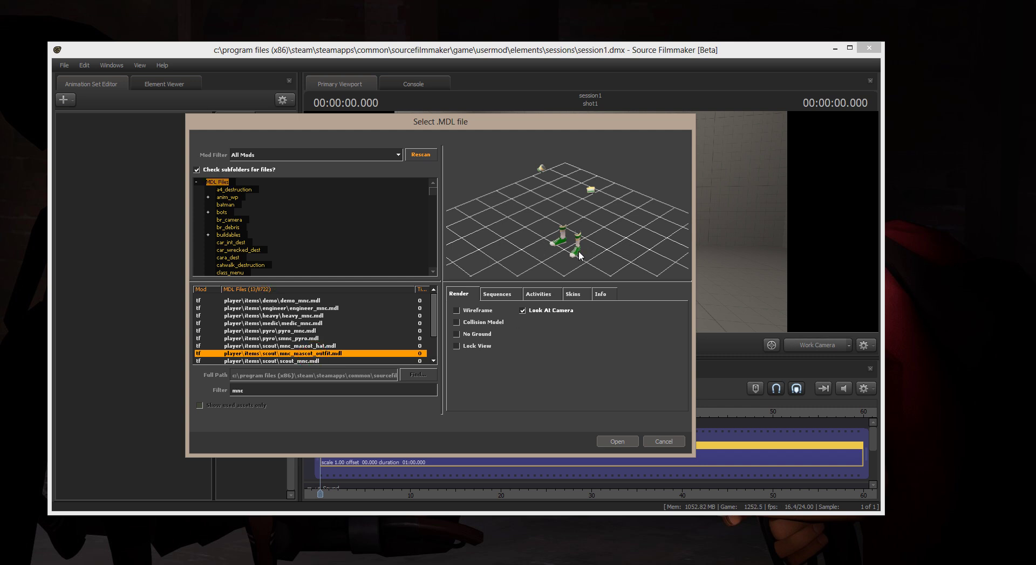
{"action": "left_click", "coordinate": [617, 441]}
{"action": "left_click_drag", "start_coordinate": [590, 221], "coordinate": [591, 226]}
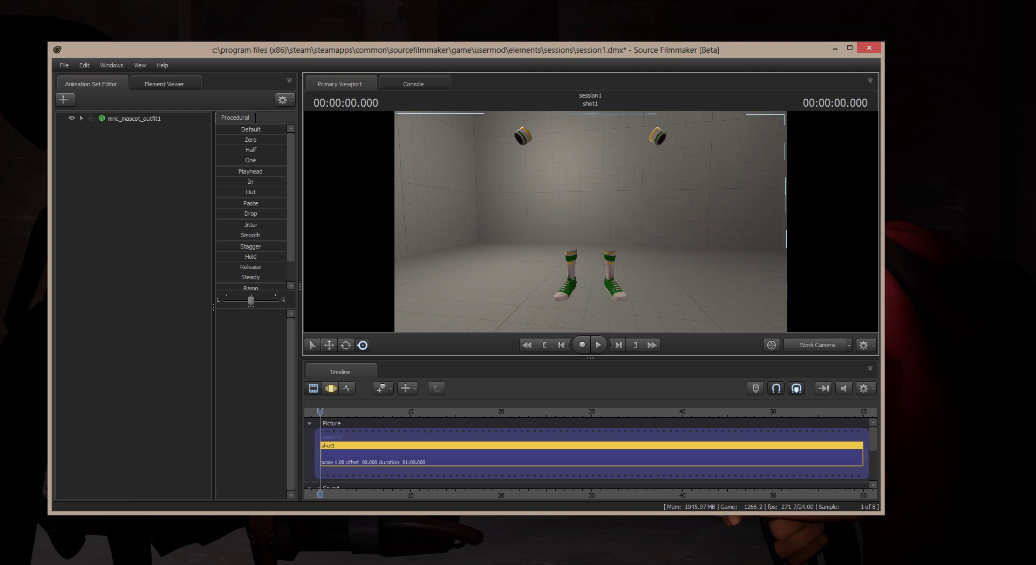
- Switch to File Explorer and open usermod's materials\models\Player\Items\Scout folder in a new window
{"action": "mouse_move", "coordinate": [245, 564]}
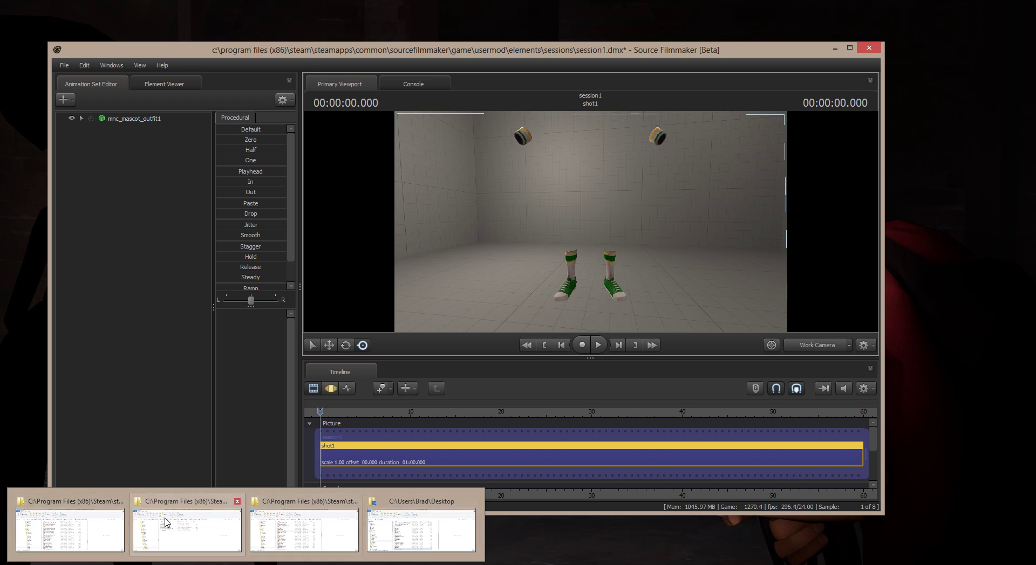
{"action": "left_click", "coordinate": [302, 529]}
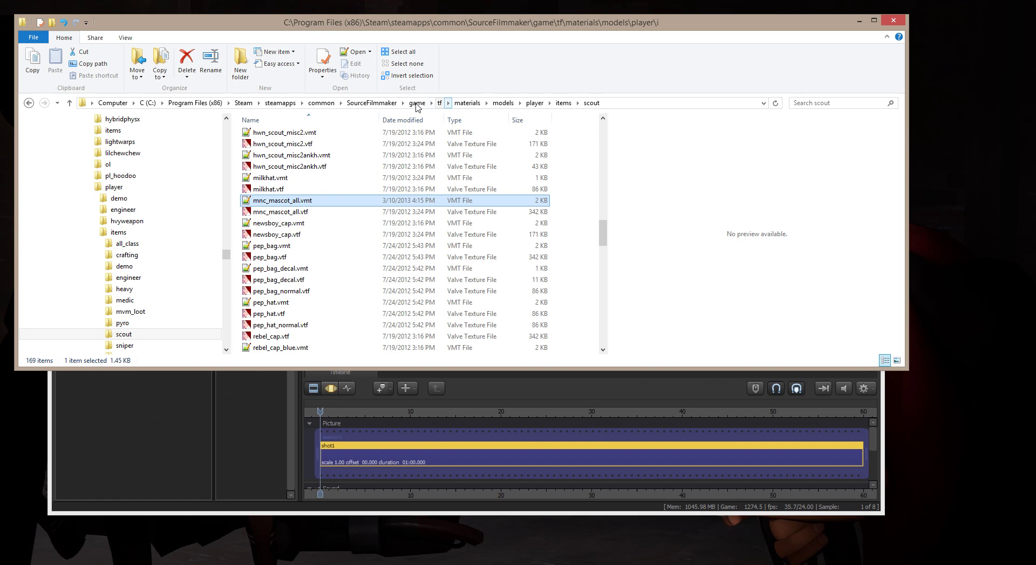
{"action": "right_click", "coordinate": [59, 564]}
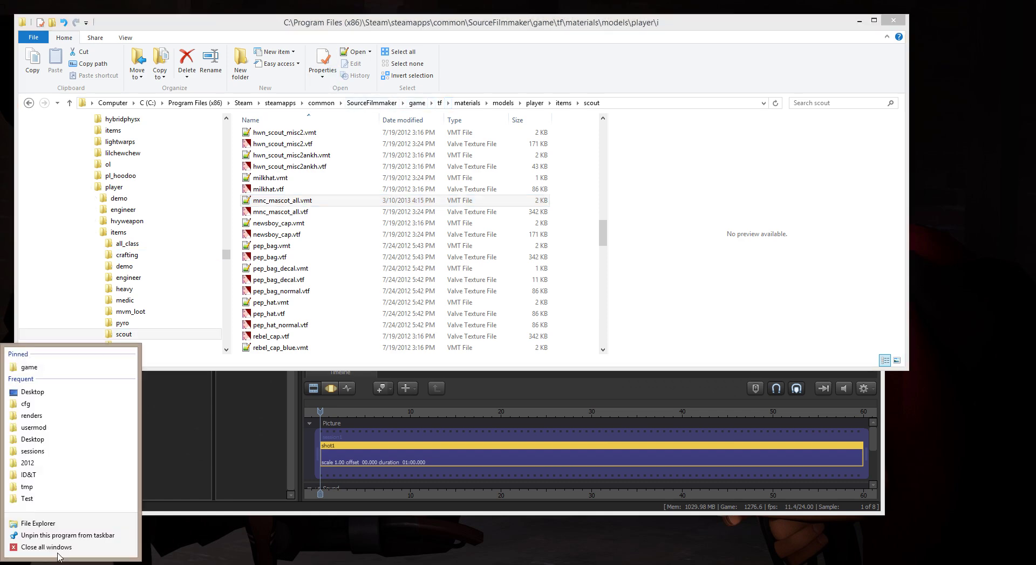
{"action": "left_click", "coordinate": [47, 427]}
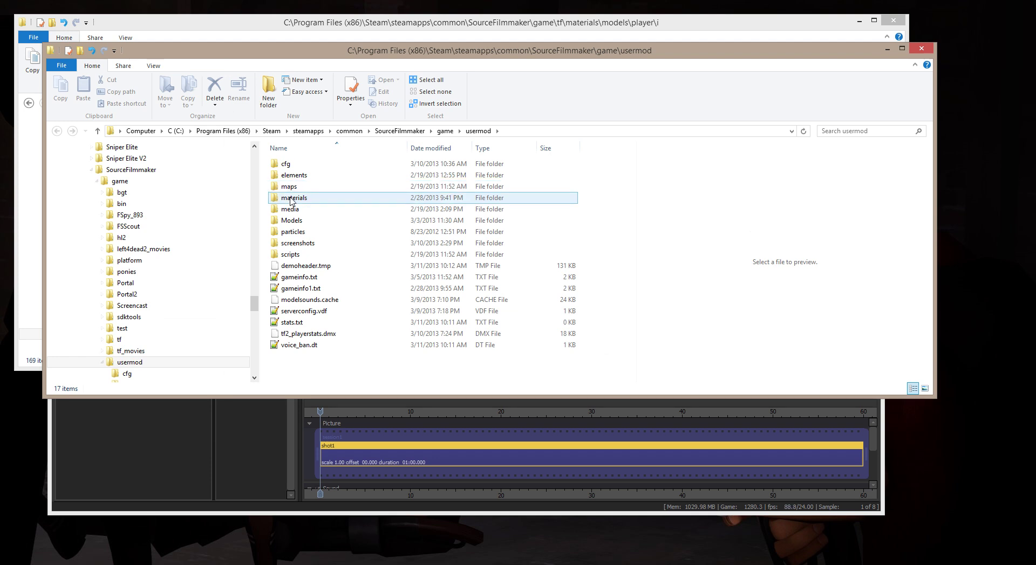
{"action": "double_click", "coordinate": [290, 198]}
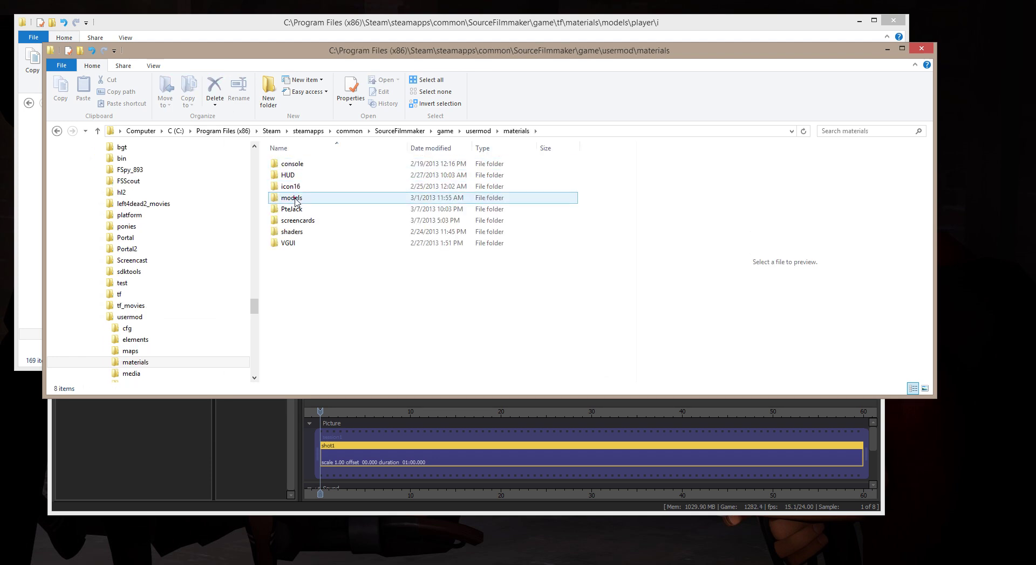
{"action": "double_click", "coordinate": [293, 198]}
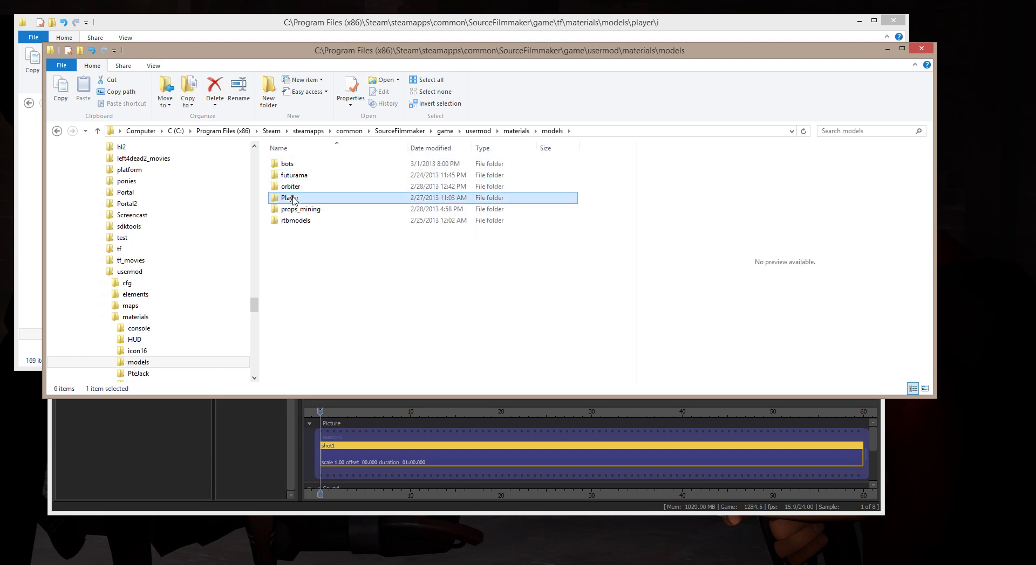
{"action": "double_click", "coordinate": [294, 198]}
{"action": "double_click", "coordinate": [287, 165]}
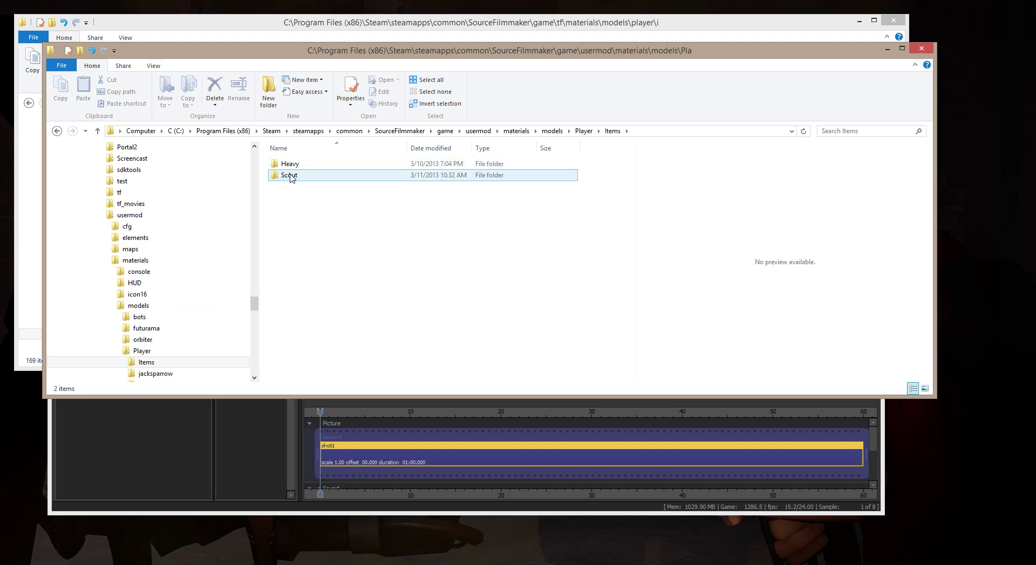
{"action": "double_click", "coordinate": [289, 176]}
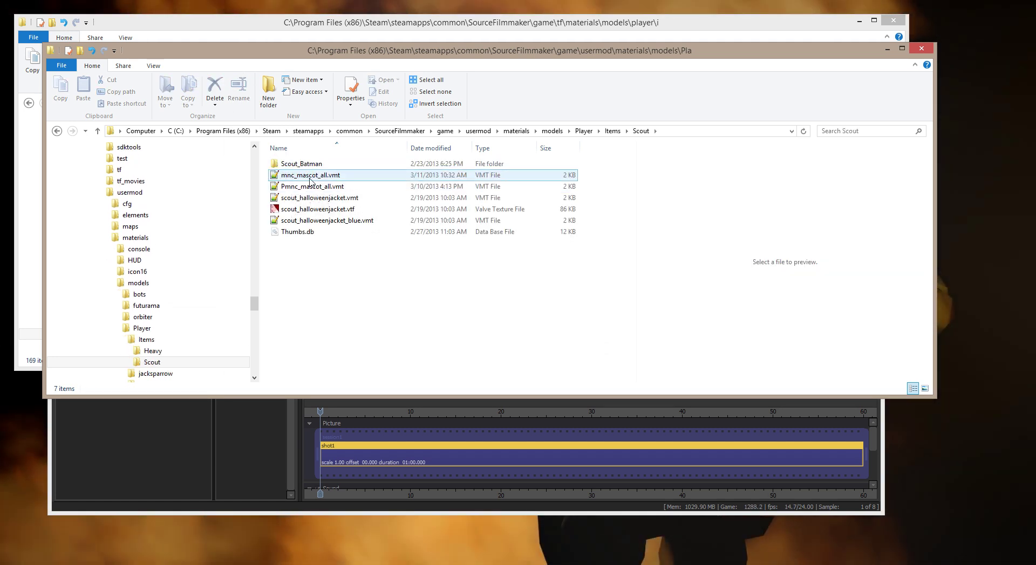
- Rename mnc_mascot_all.vmt in usermod's Scout folder as nmnc_mascot_all.vmt
{"action": "left_click", "coordinate": [310, 181]}
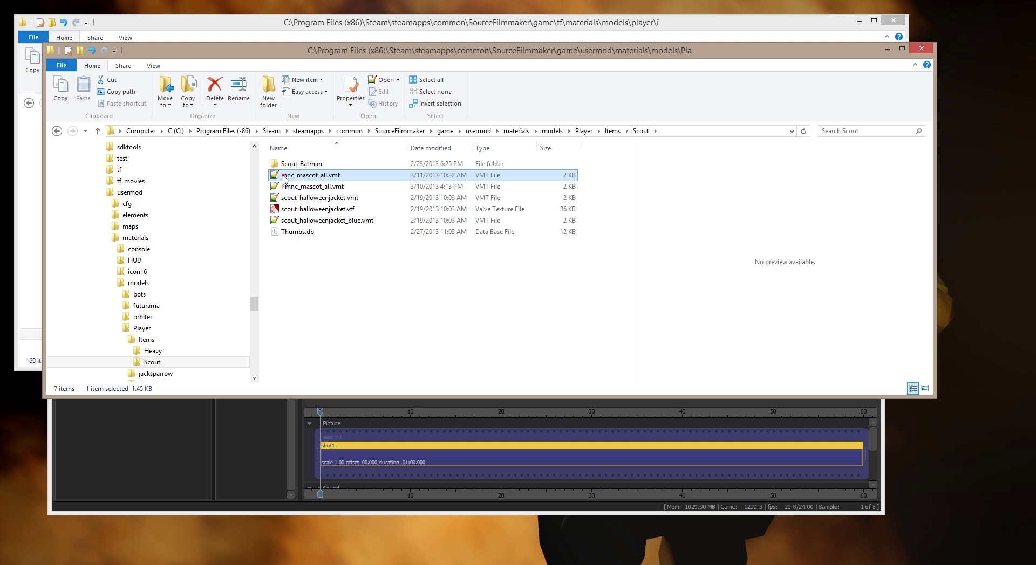
{"action": "left_click", "coordinate": [284, 180]}
{"action": "left_click", "coordinate": [284, 175]}
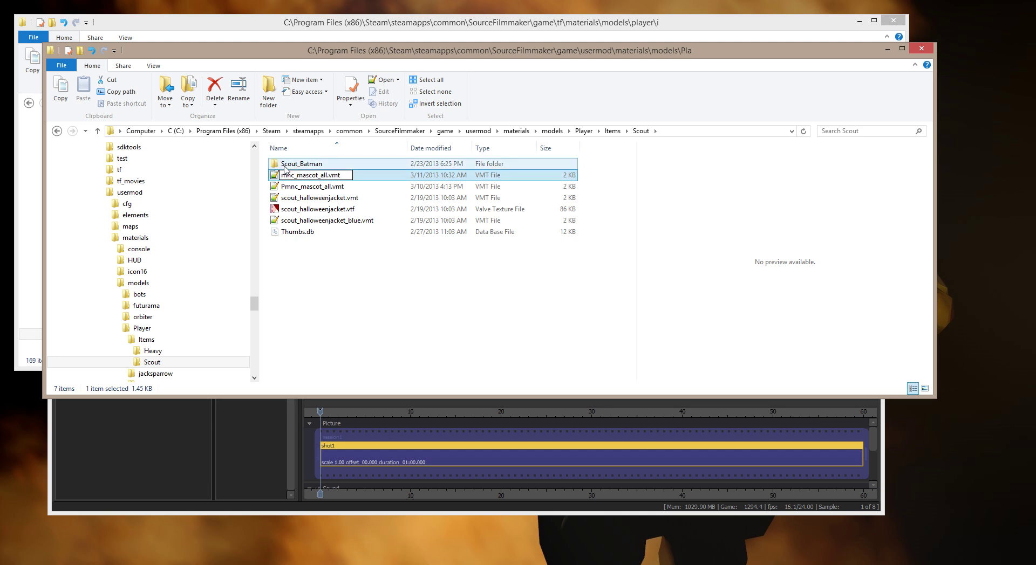
{"action": "type", "text": "r"}
{"action": "key", "text": "Return"}
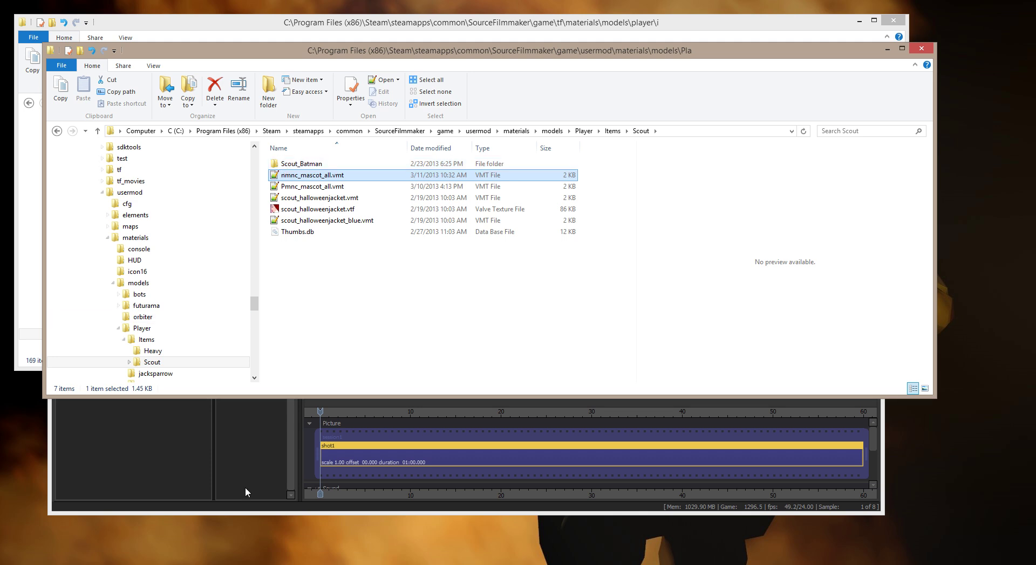
- Return to Source Filmmaker and add a second animation set from mnc_mascot_outfit.mdl to check its colour
{"action": "left_click", "coordinate": [245, 455]}
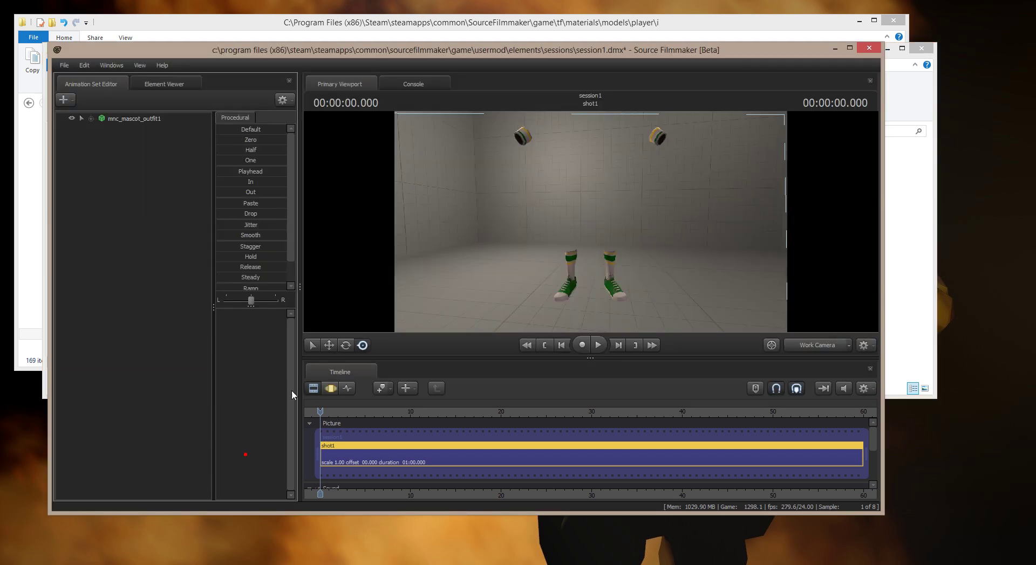
{"action": "right_click", "coordinate": [154, 143]}
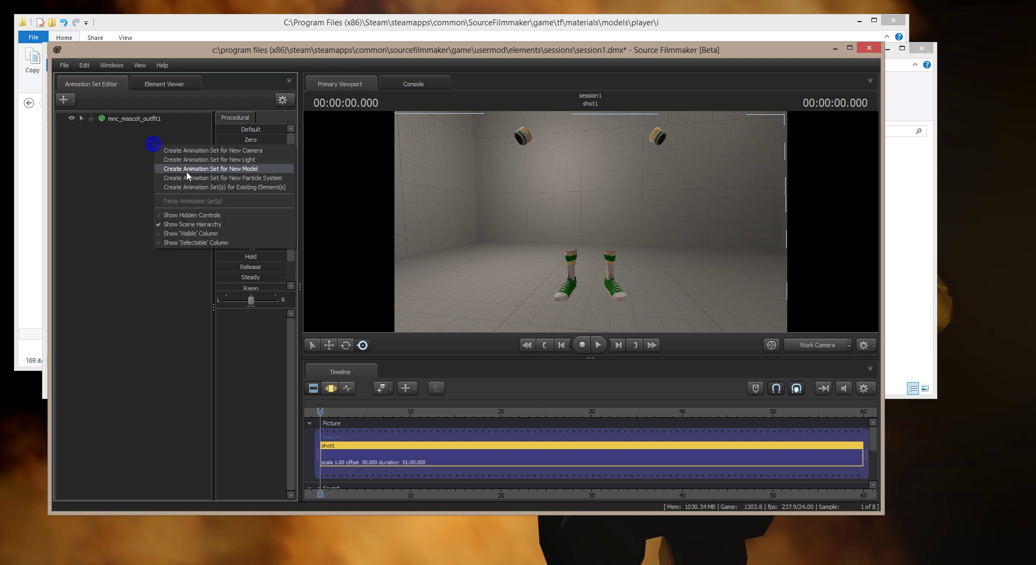
{"action": "left_click", "coordinate": [186, 171]}
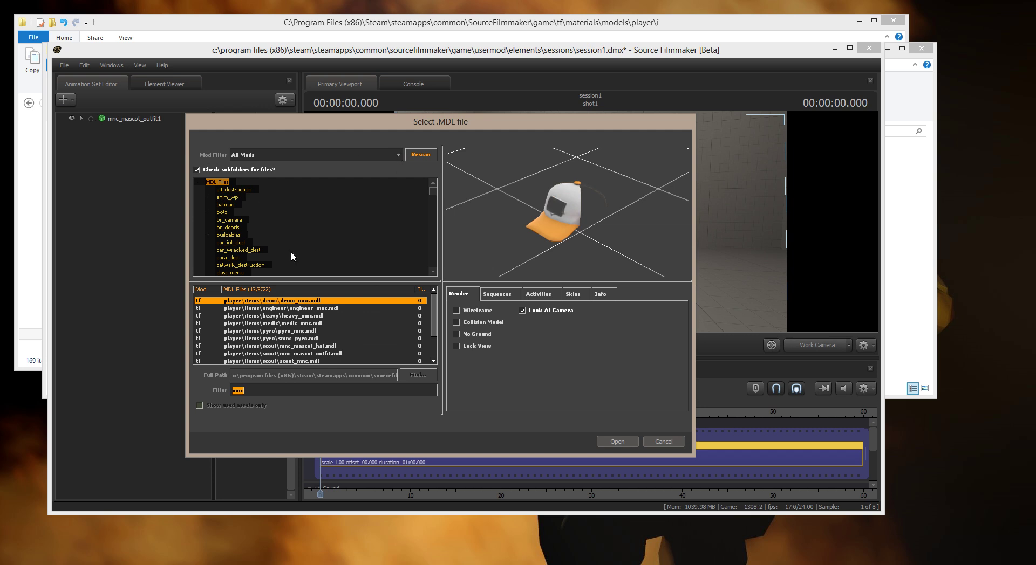
{"action": "double_click", "coordinate": [308, 354]}
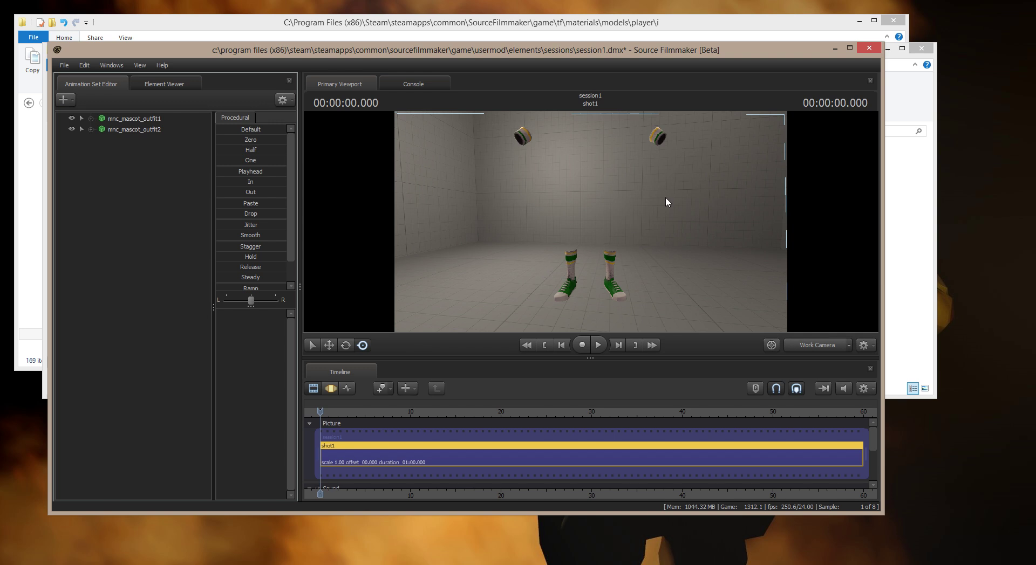
{"action": "left_click_drag", "start_coordinate": [668, 203], "coordinate": [849, 127]}
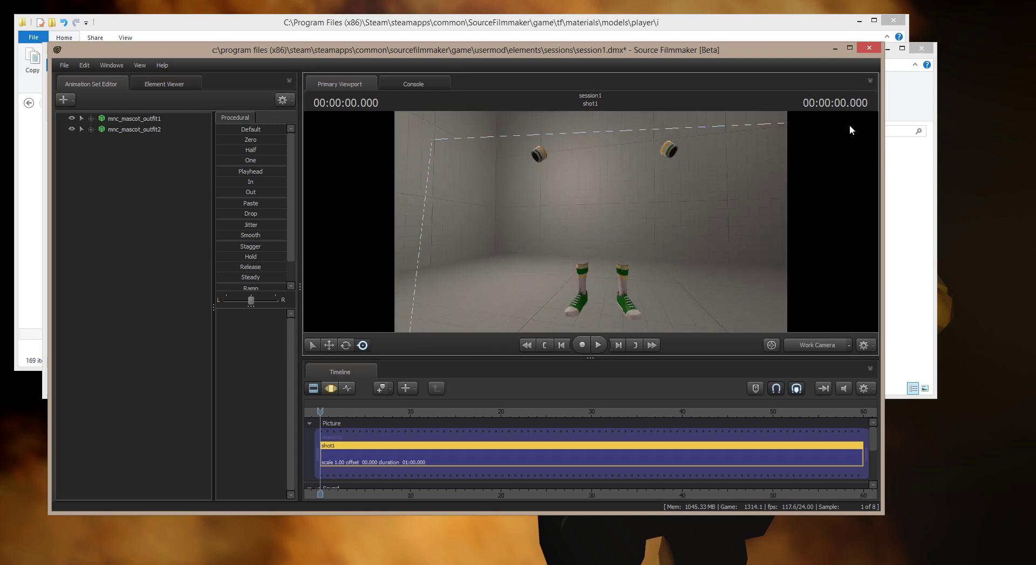
- Quit Source Filmmaker without saving the session and relaunch it from Steam
{"action": "left_click", "coordinate": [869, 48]}
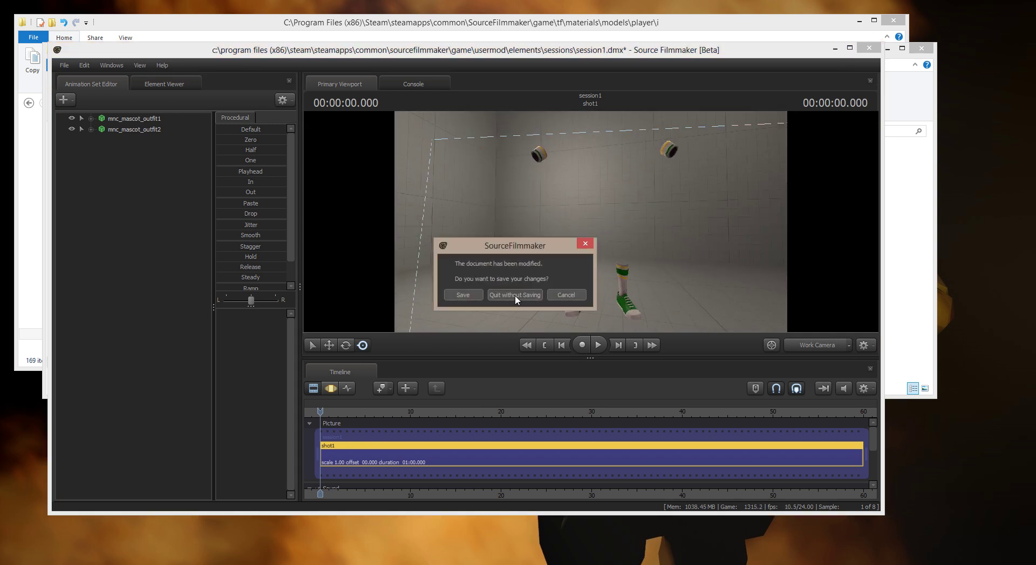
{"action": "left_click", "coordinate": [515, 297]}
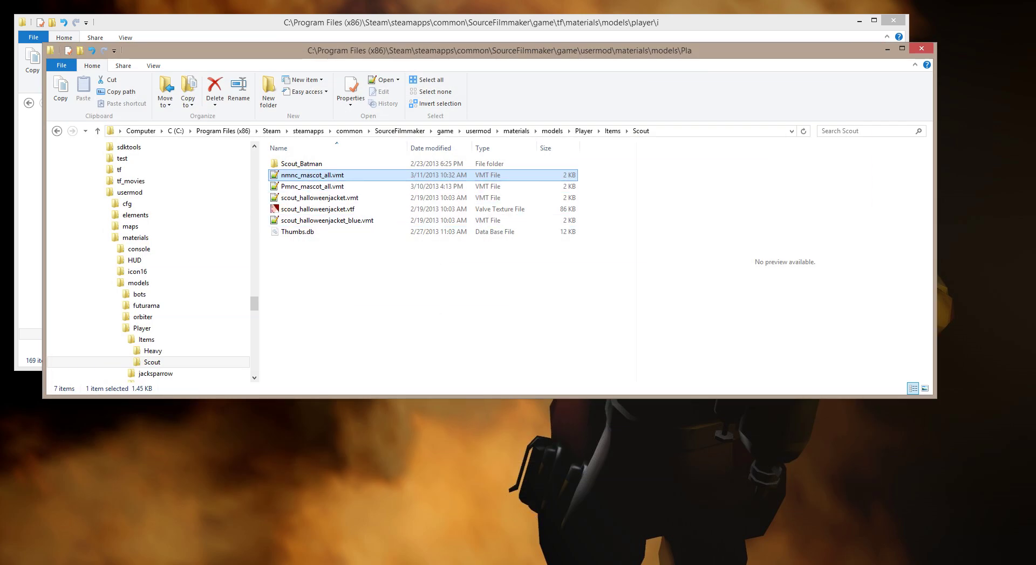
{"action": "right_click", "coordinate": [566, 561]}
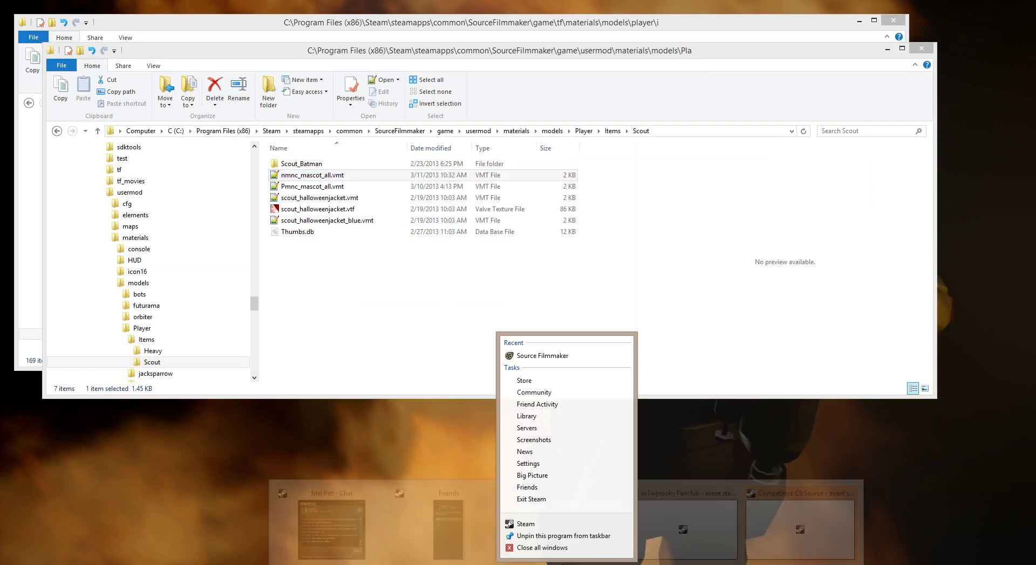
{"action": "left_click", "coordinate": [544, 358]}
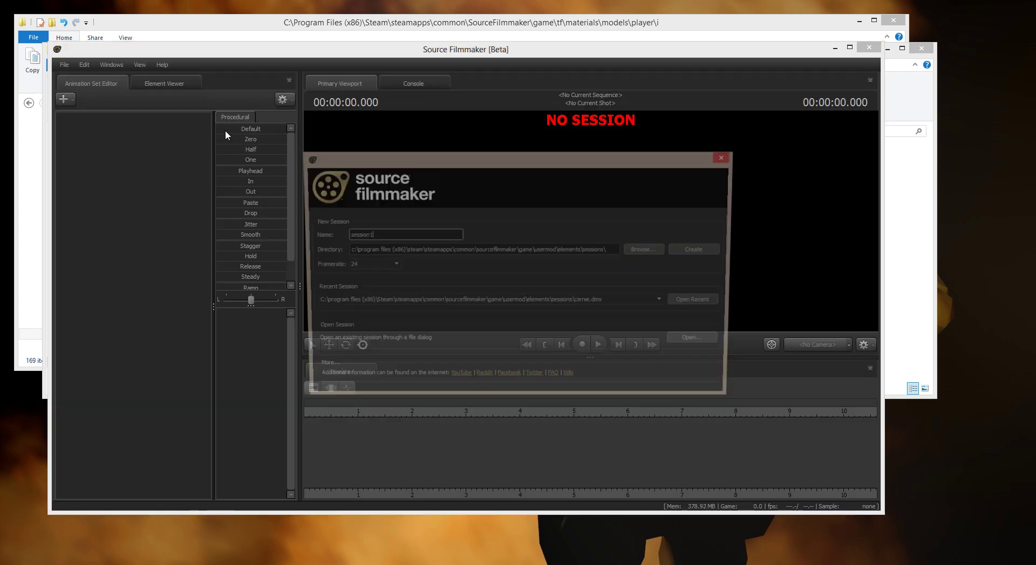
- Create a new session named session1 in the usermod sessions directory and load a map into it
{"action": "left_click", "coordinate": [702, 250]}
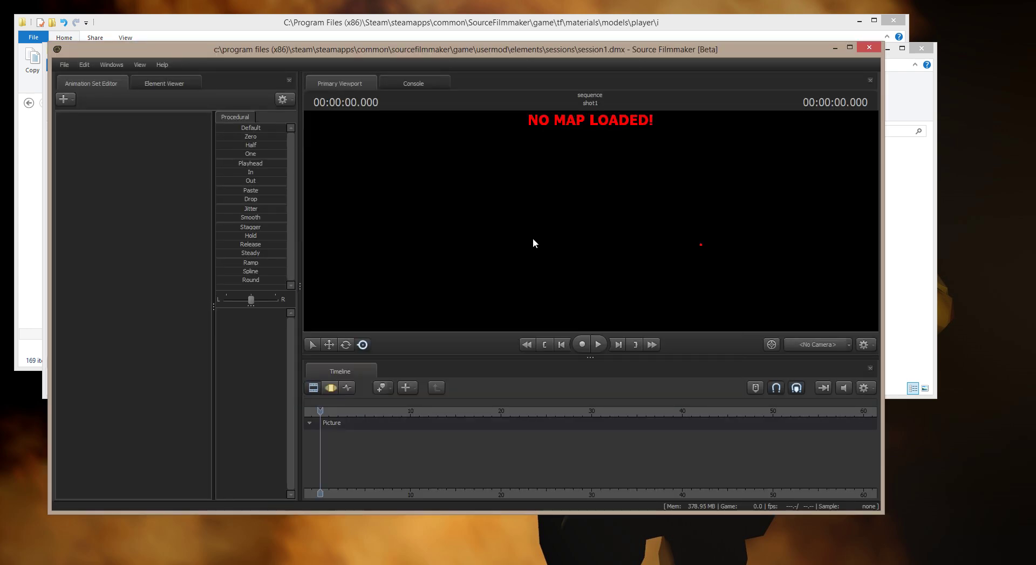
{"action": "right_click", "coordinate": [531, 238]}
{"action": "left_click", "coordinate": [568, 333]}
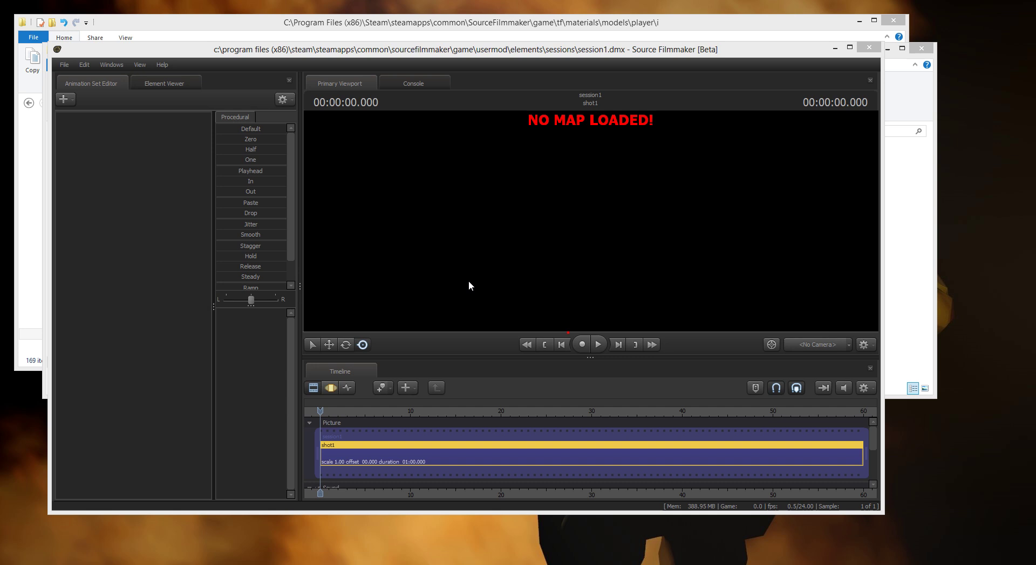
{"action": "double_click", "coordinate": [464, 282]}
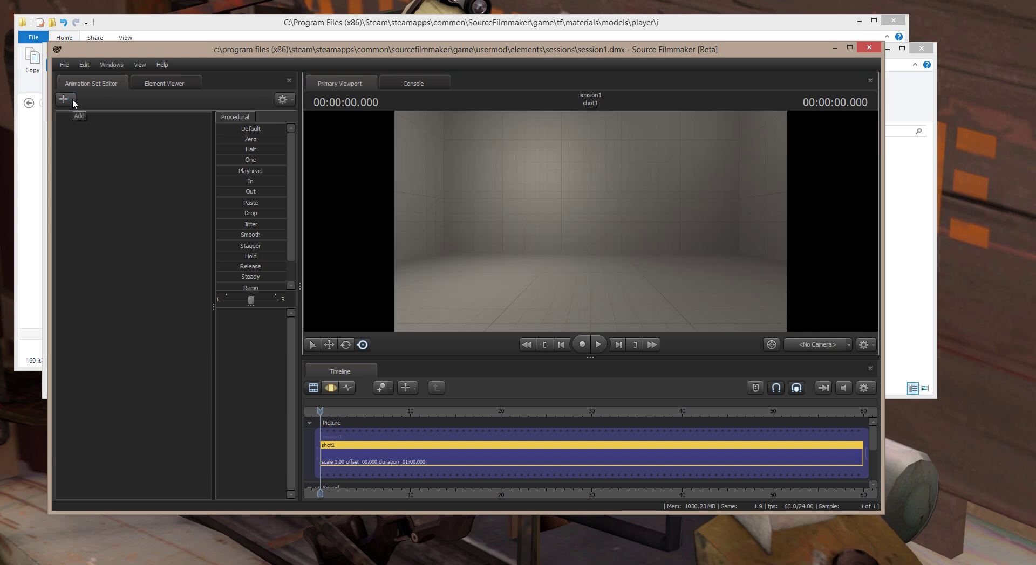
- Create an animation set for a new model using the Scout's mnc_mascot_outfit.mdl
{"action": "left_click", "coordinate": [72, 98]}
{"action": "left_click", "coordinate": [84, 133]}
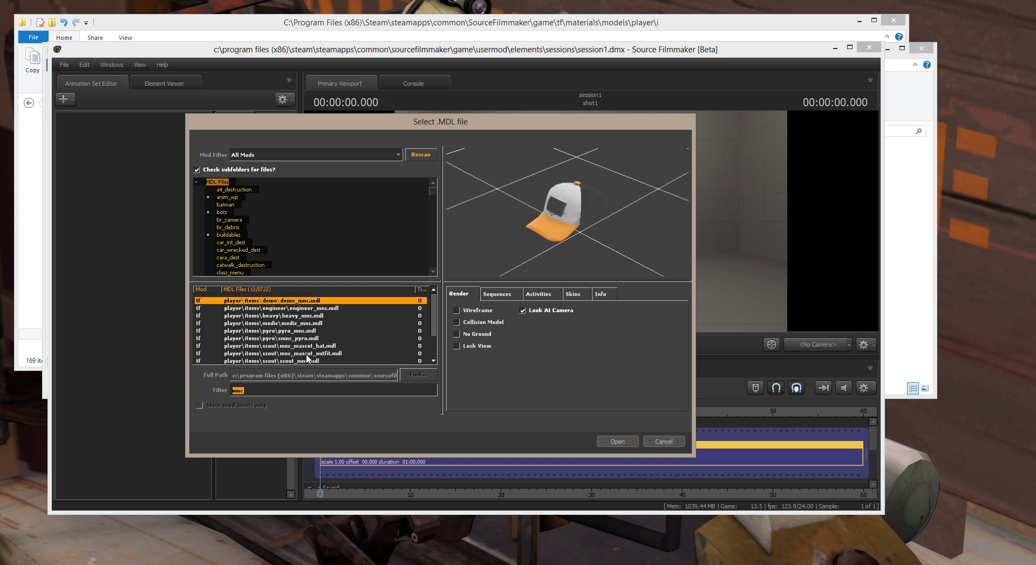
{"action": "left_click", "coordinate": [307, 354]}
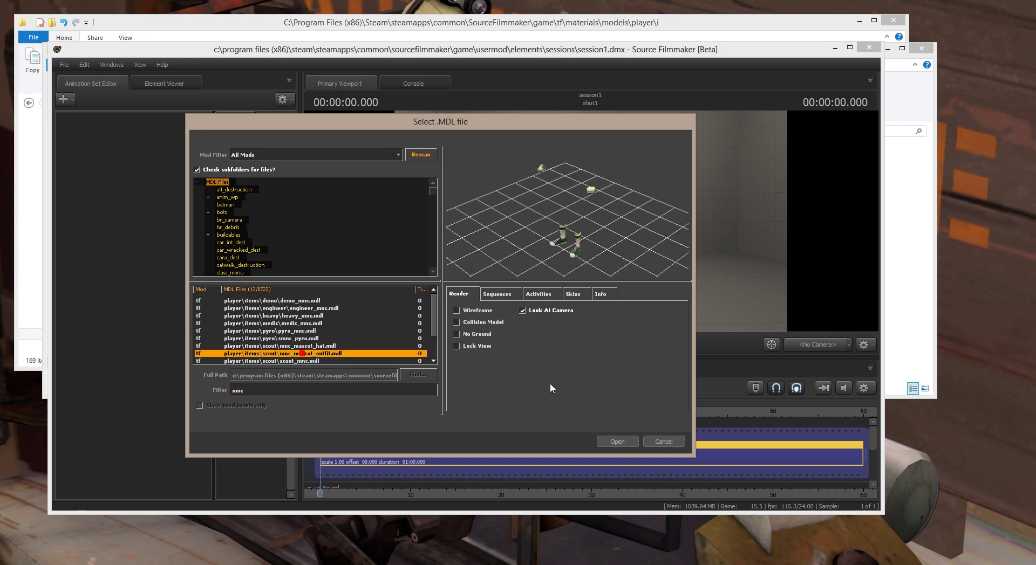
{"action": "left_click", "coordinate": [617, 441]}
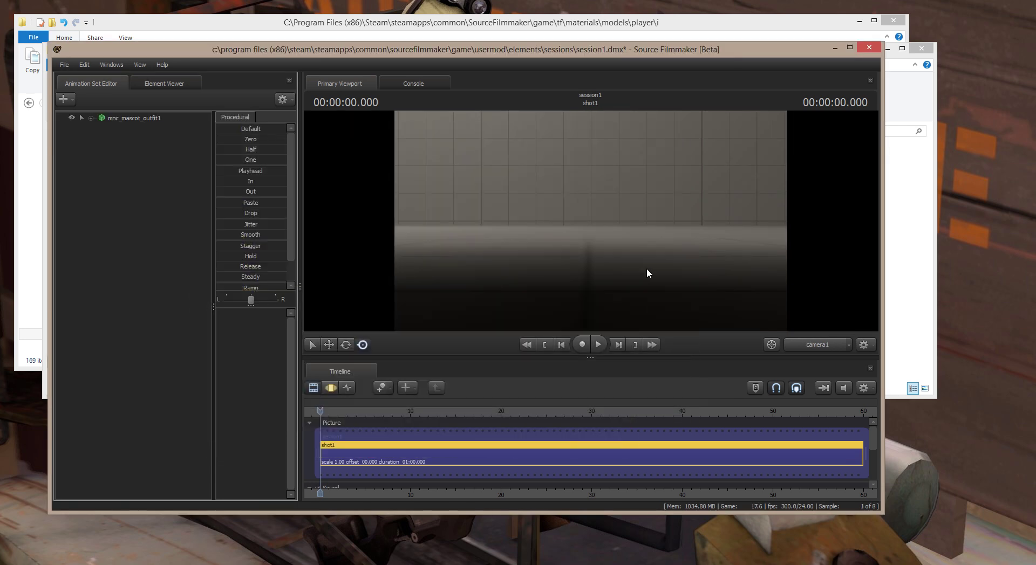
- Use the Motion Editor to move the mnc_mascot_outfit1 model by its root into the camera's view above the orange floor disc
{"action": "left_click_drag", "start_coordinate": [642, 239], "coordinate": [420, 343]}
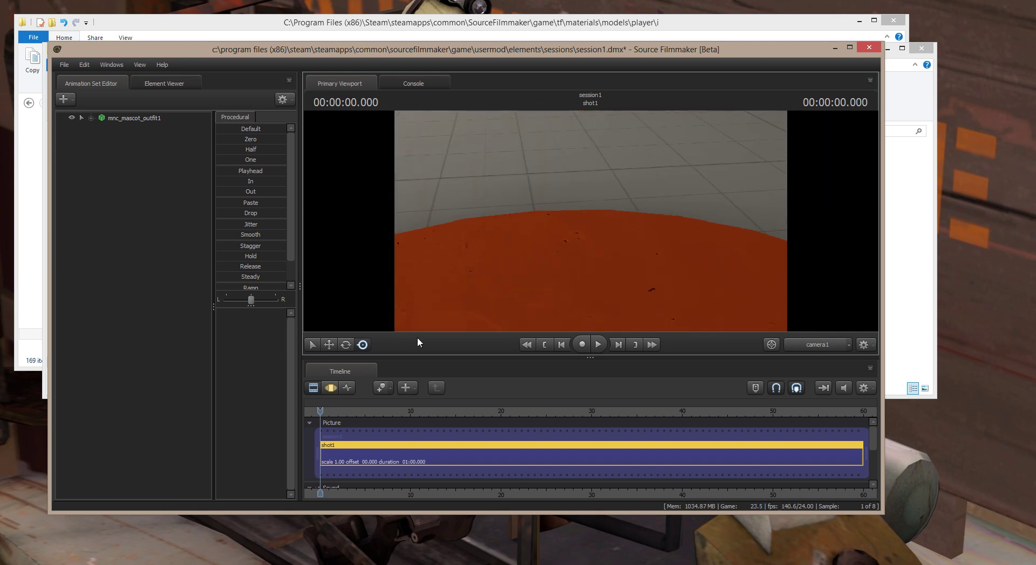
{"action": "left_click", "coordinate": [328, 388]}
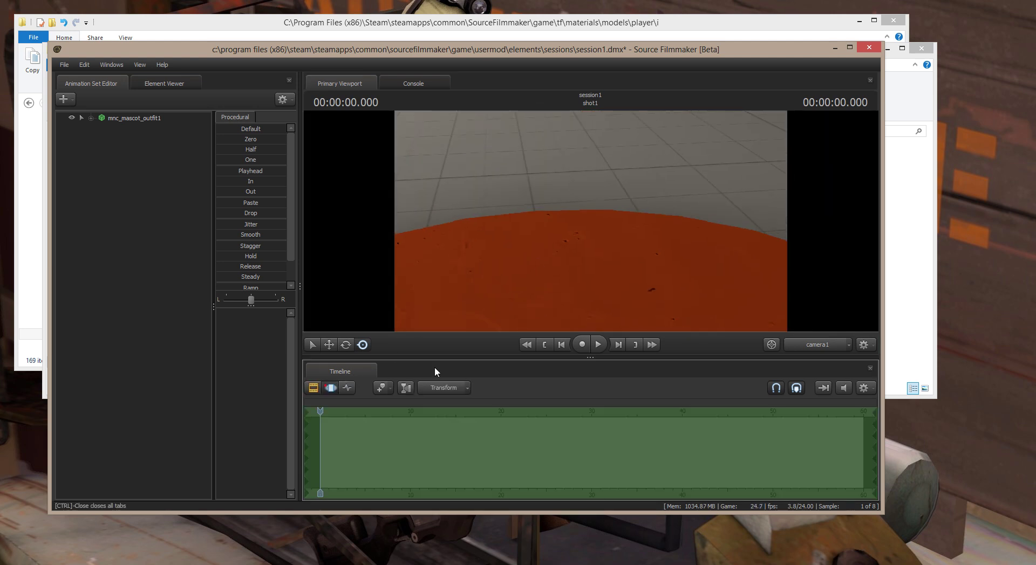
{"action": "left_click", "coordinate": [138, 118]}
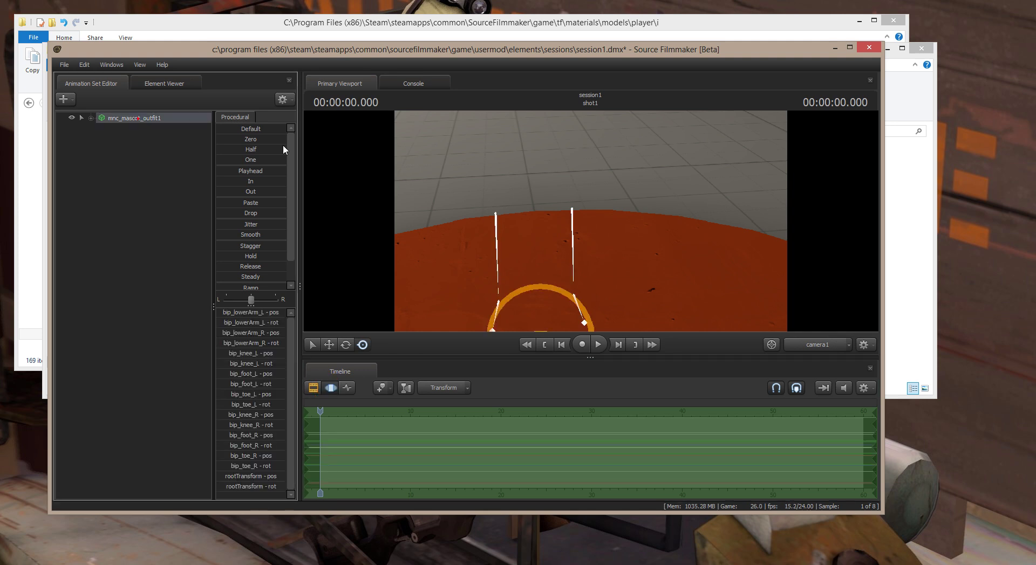
{"action": "left_click", "coordinate": [540, 321]}
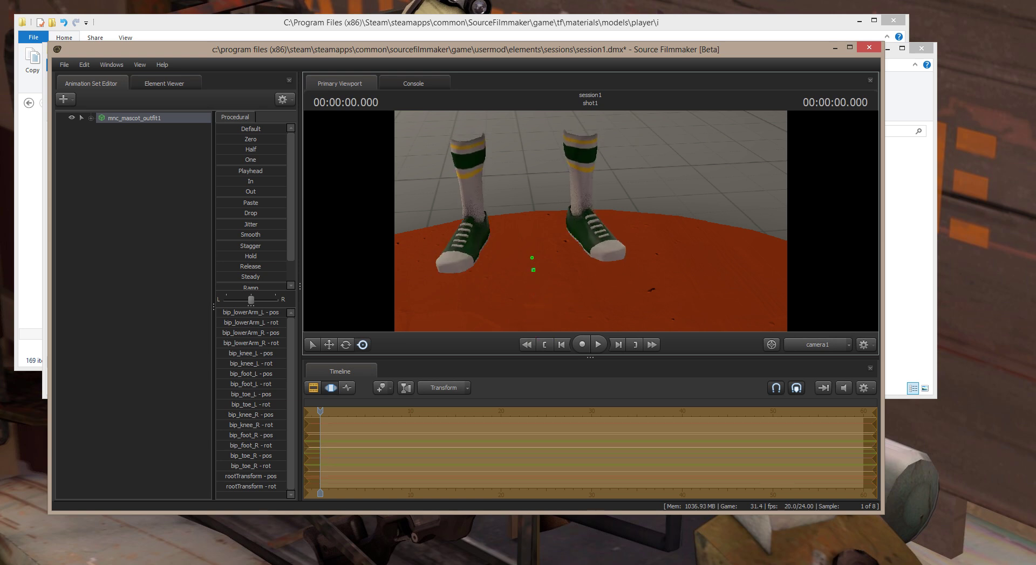